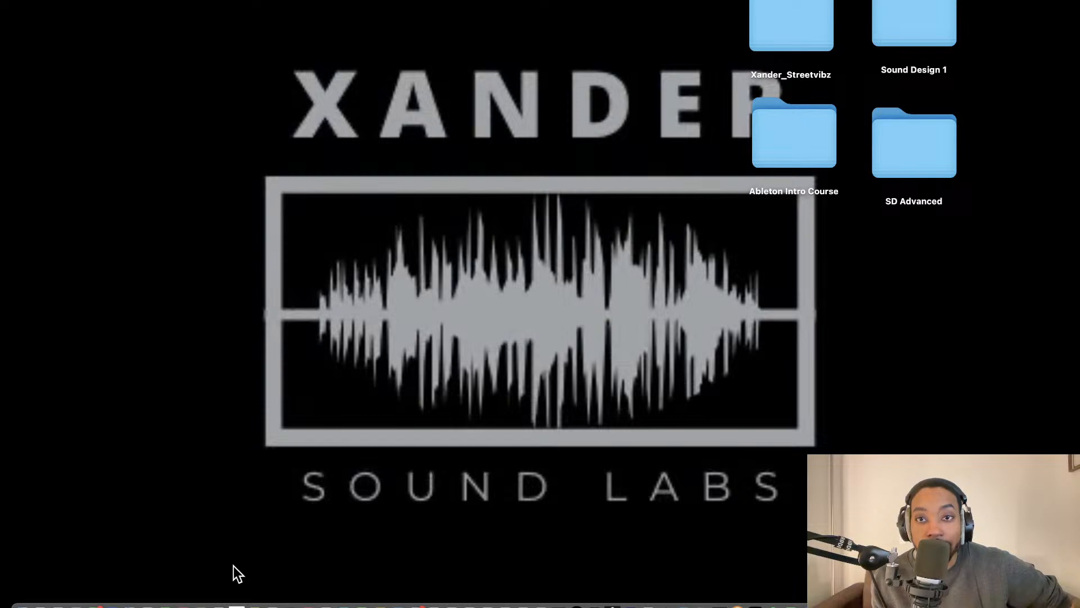
- Open REAKTOR 6 and choose to build a new custom instrument
left_click(234, 600)
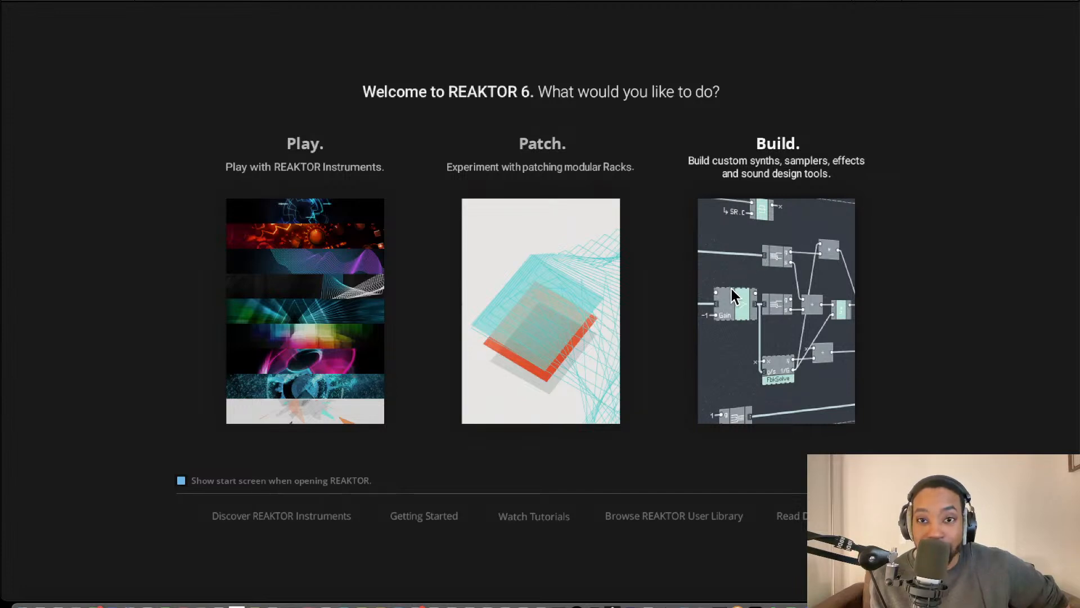
left_click(751, 263)
- Add the Bento Oscillator block from the Blocks Base Bento Box collection to the new structure
left_click(27, 26)
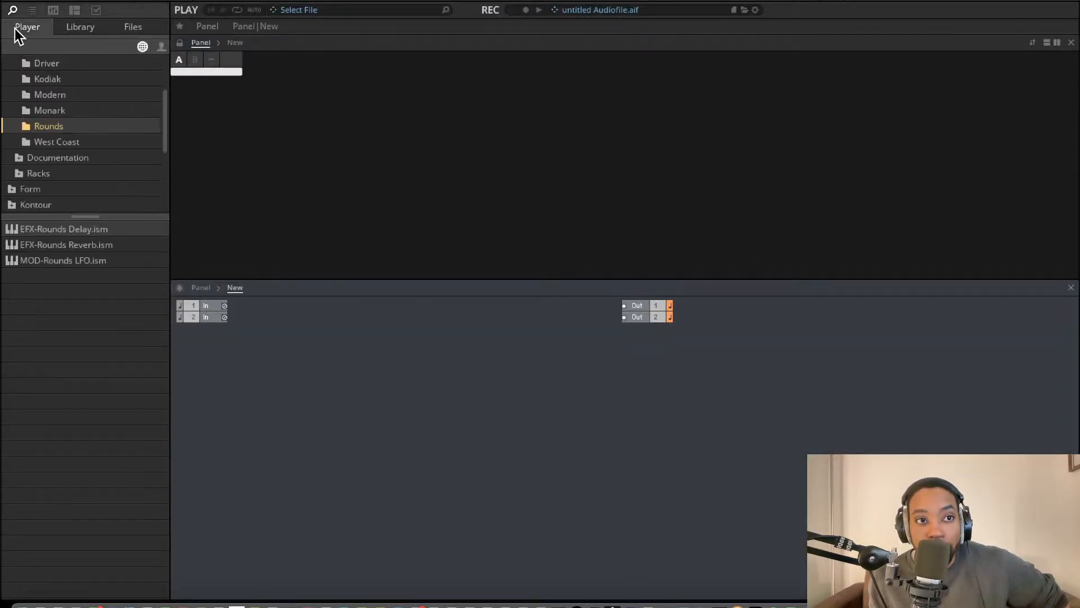
scroll(102, 127, "up", 3)
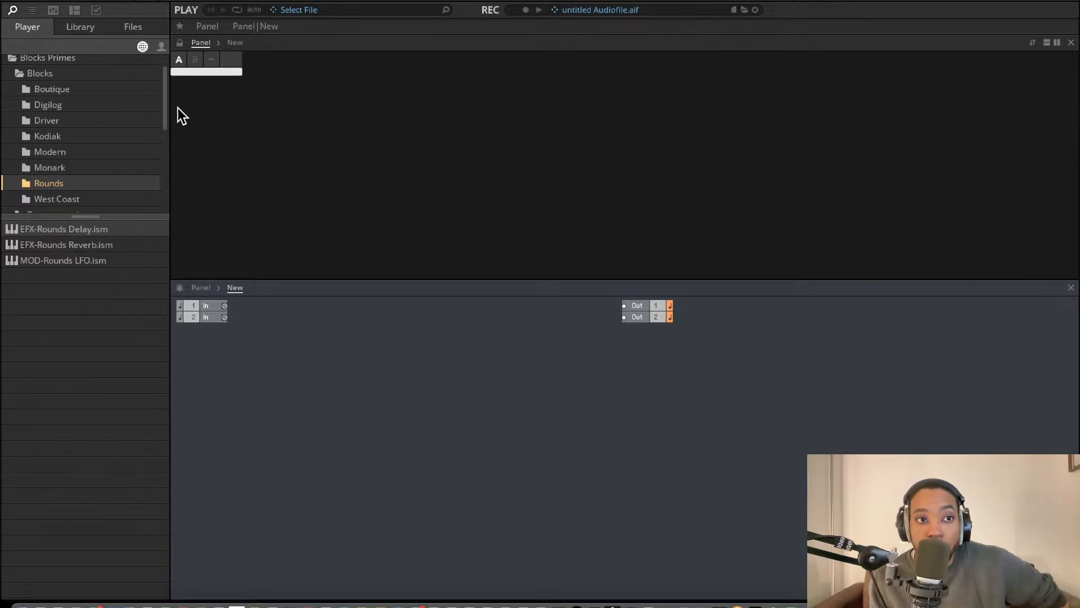
left_click(84, 28)
left_click(28, 27)
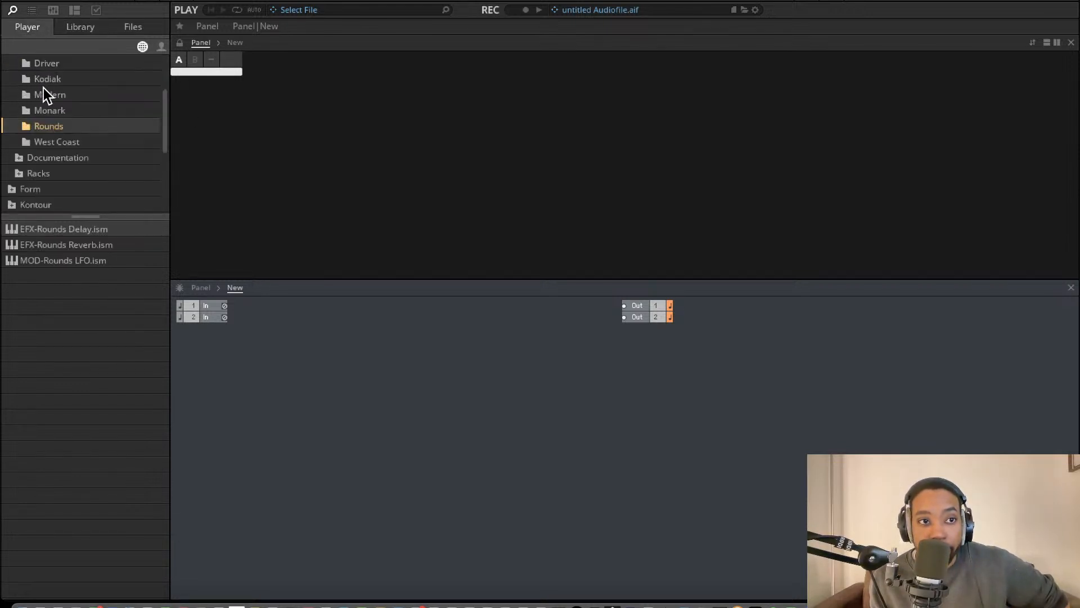
scroll(45, 90, "up", 3)
left_click(13, 64)
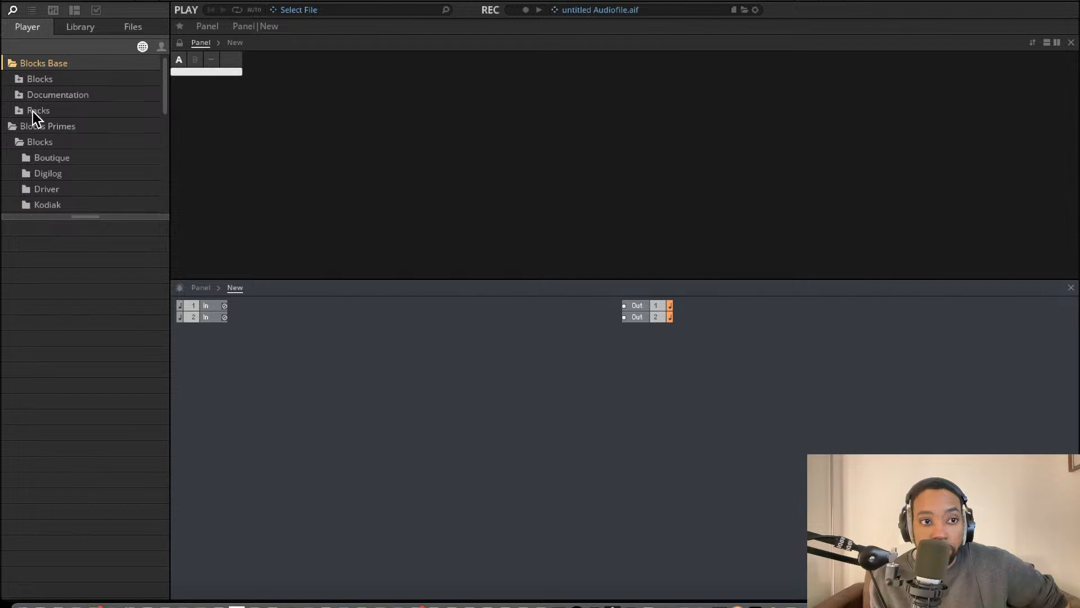
key("Down")
key("Down")
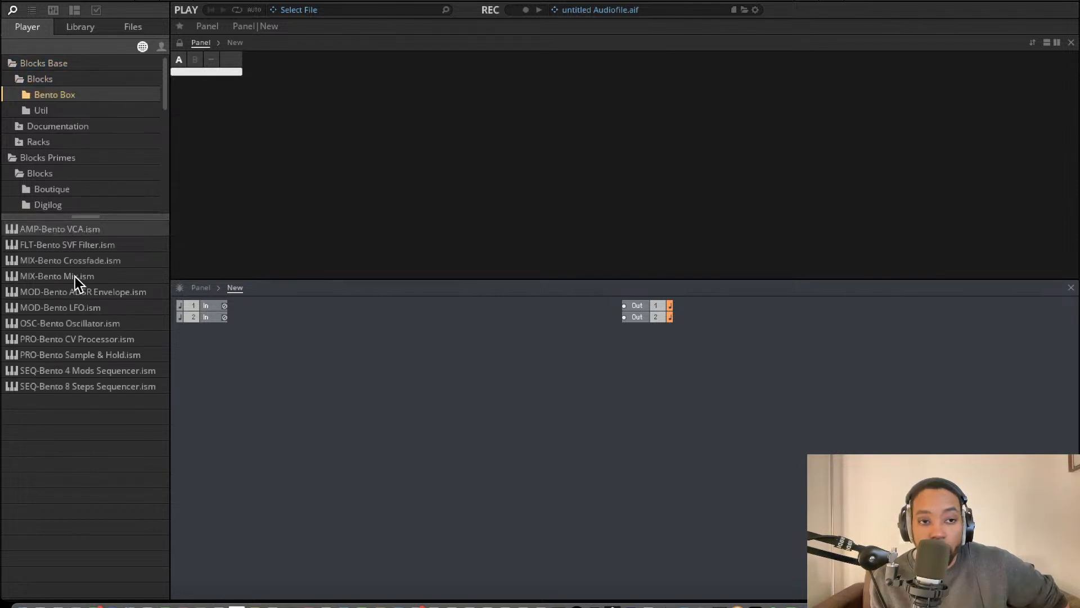
left_click_drag(80, 331, 398, 359)
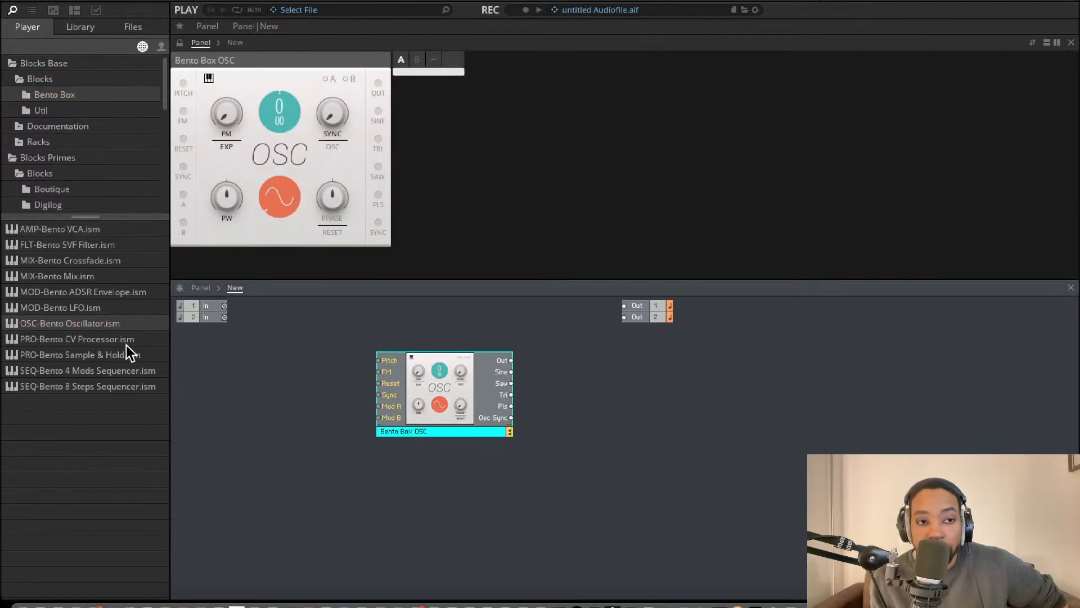
- Add the Util Note In block from the Util collection and place its panel ahead of the oscillator's
left_click(62, 112)
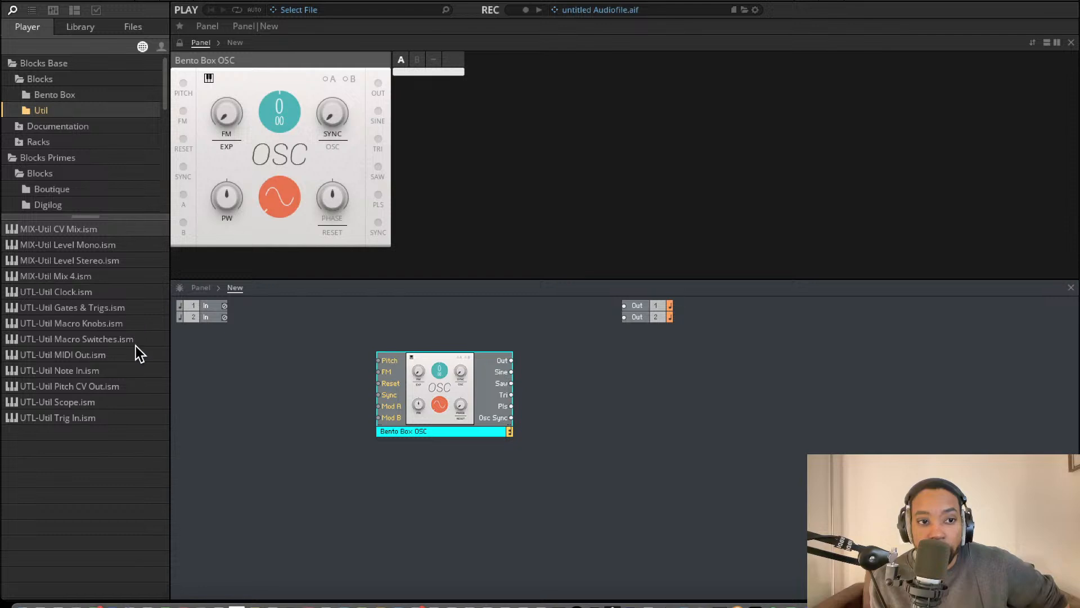
left_click_drag(94, 368, 298, 328)
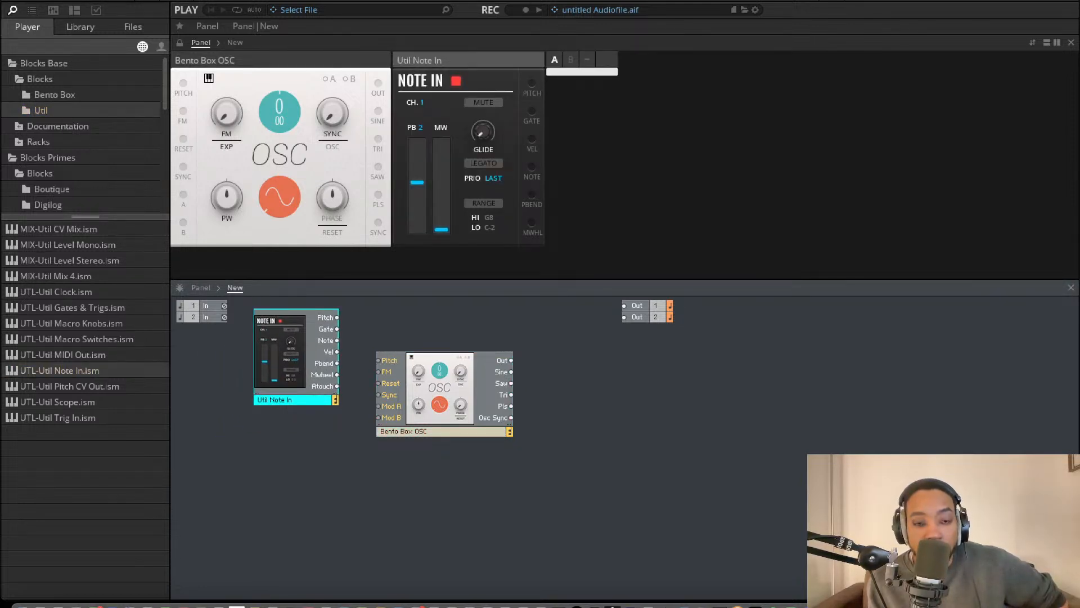
left_click_drag(477, 62, 317, 61)
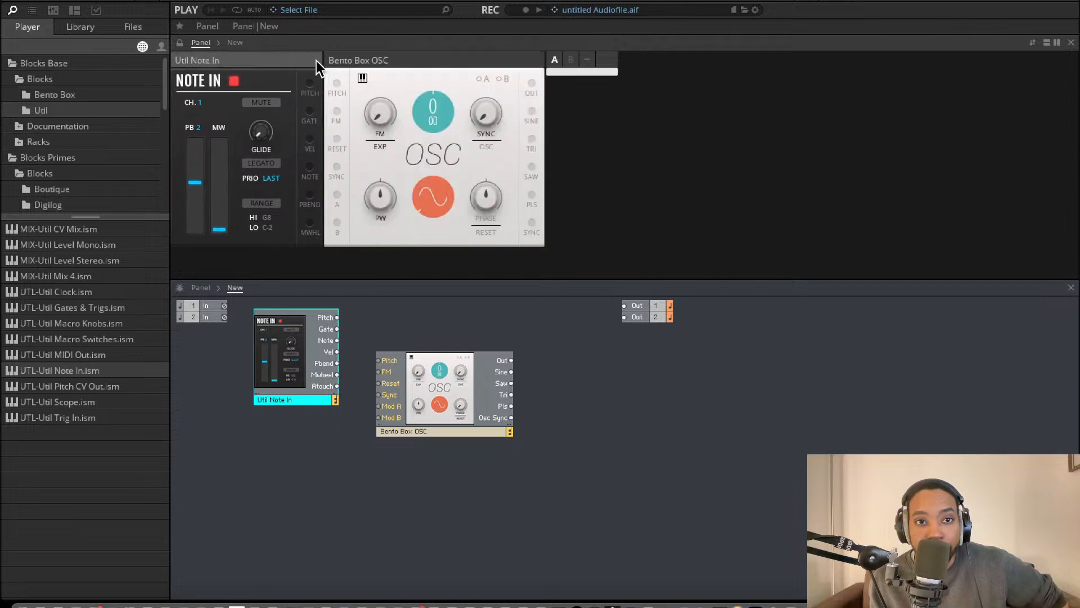
left_click(420, 248)
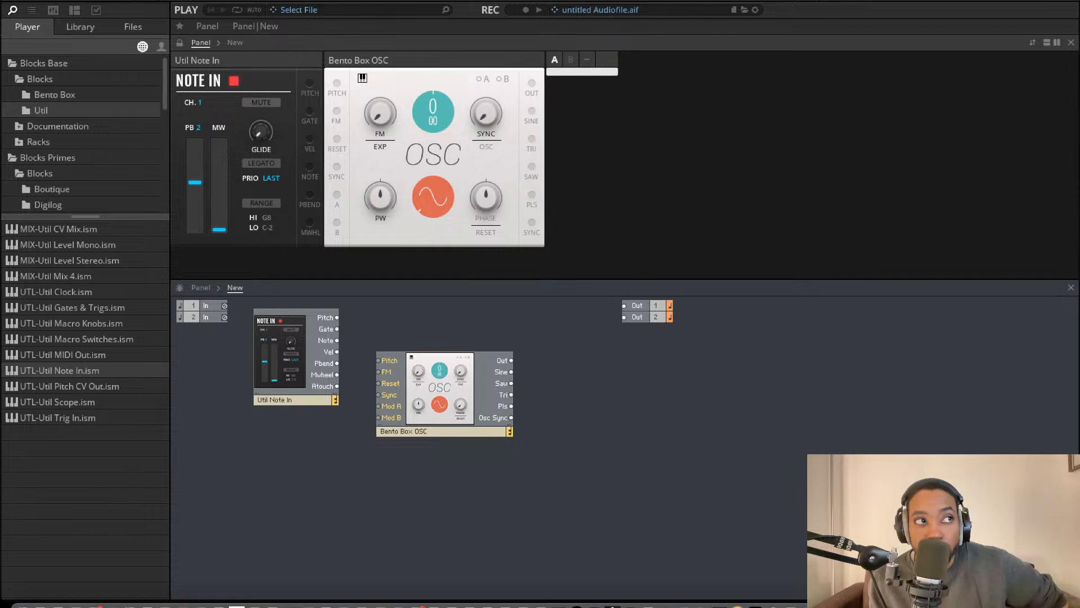
- Rename the oscillator block as Bento Box OSC 1
left_click(410, 399)
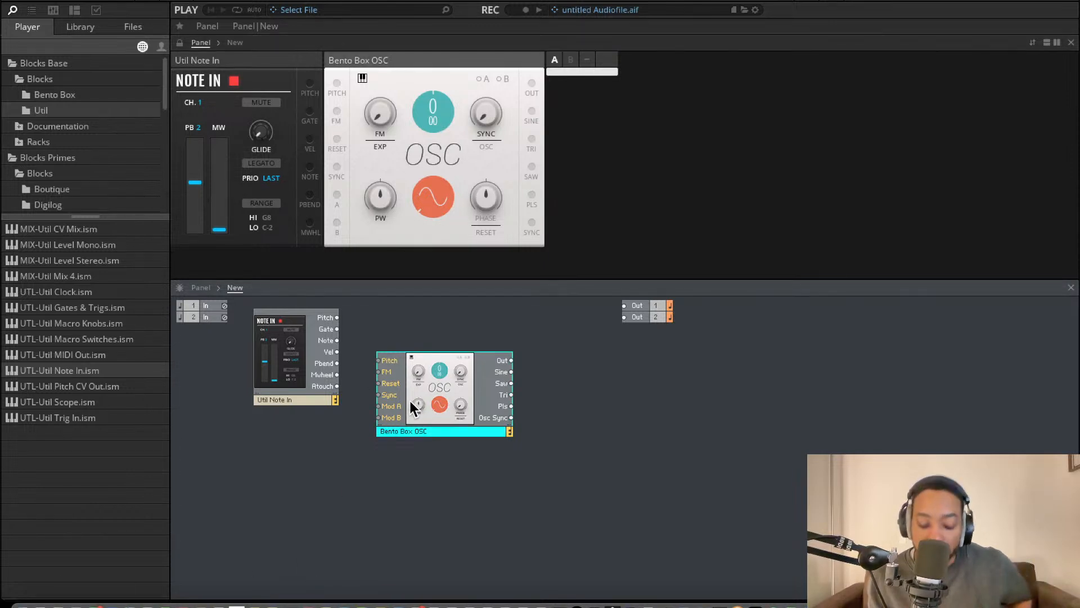
left_click_drag(443, 418, 438, 420)
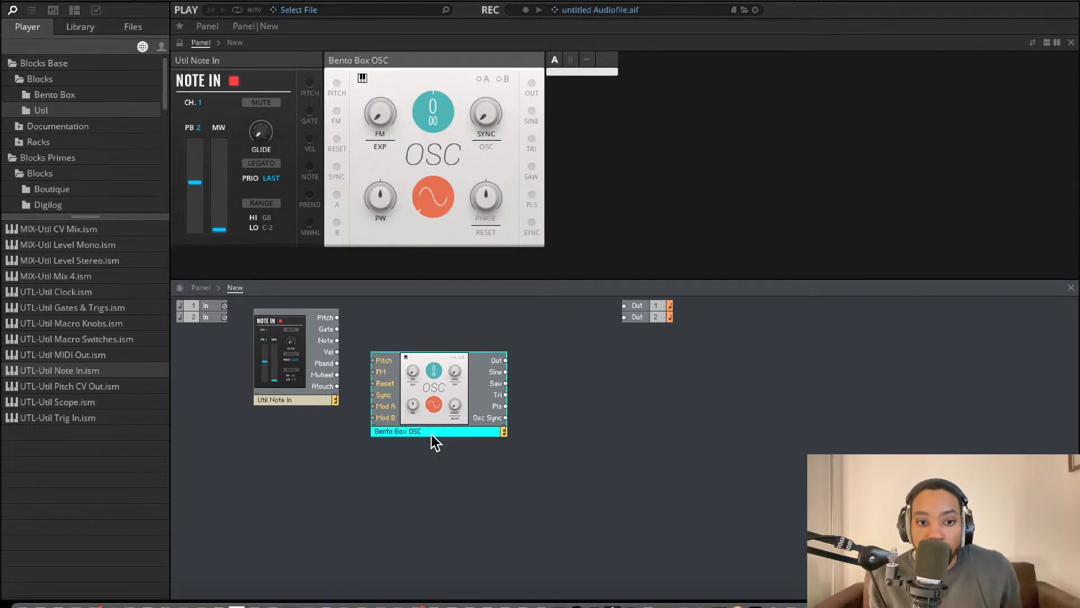
double_click(433, 433)
left_click(433, 432)
type("1")
key("Return")
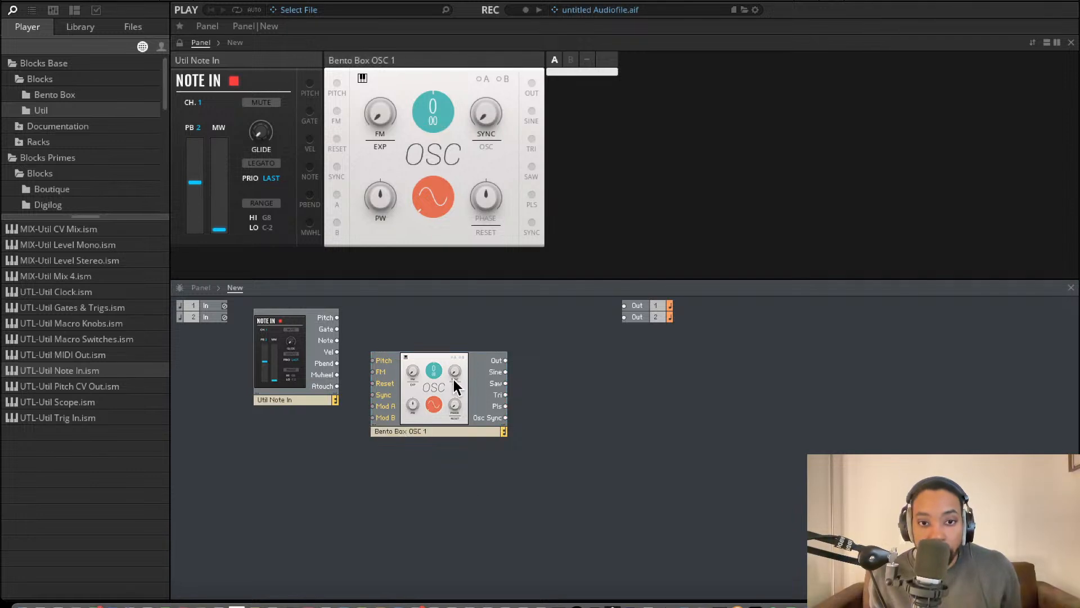
- Duplicate the oscillator below the original and rename the copy as Bento Box OSC 2
left_click_drag(439, 388, 447, 491)
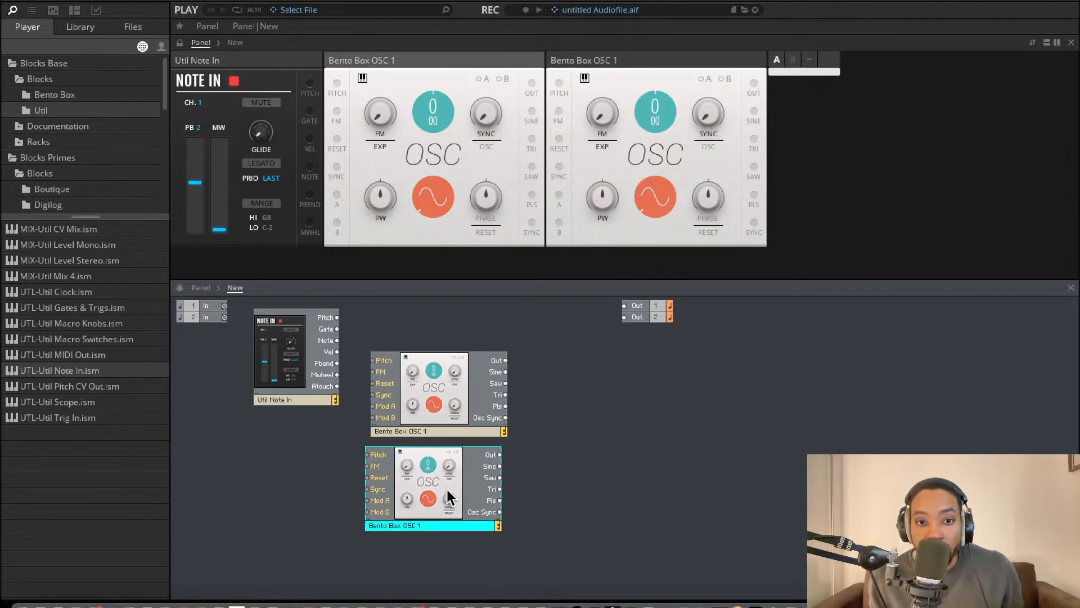
double_click(427, 524)
left_click(424, 524)
key("BackSpace")
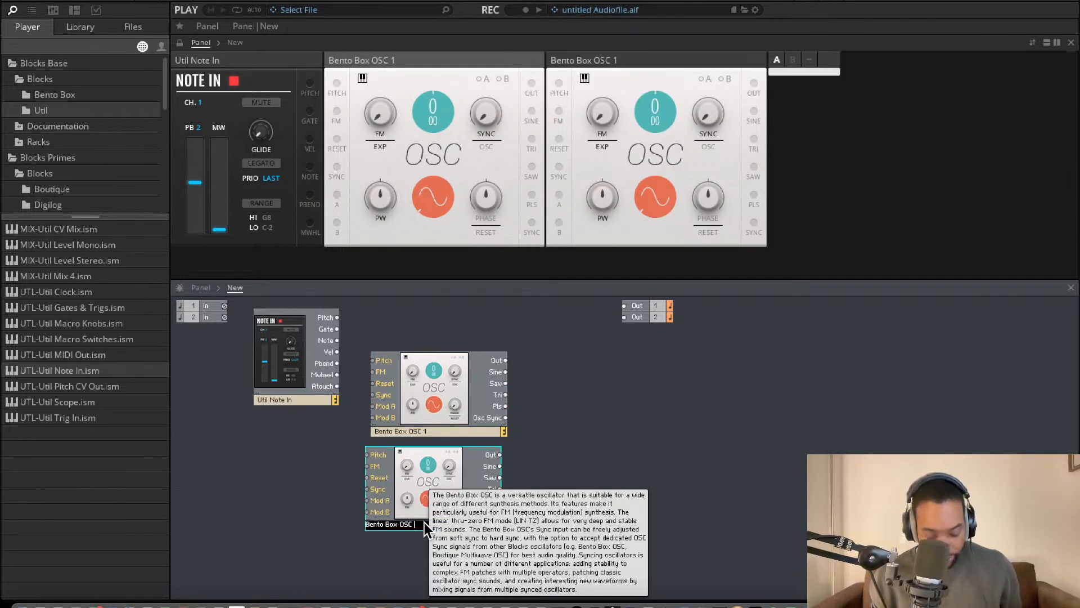
type("2")
key("Return")
- Align the two oscillator blocks in a column beside Note In and switch oscillator 1 to the triangle waveform
mouse_move(421, 487)
left_mouse_down()
mouse_move(447, 484)
mouse_move(425, 490)
left_mouse_up()
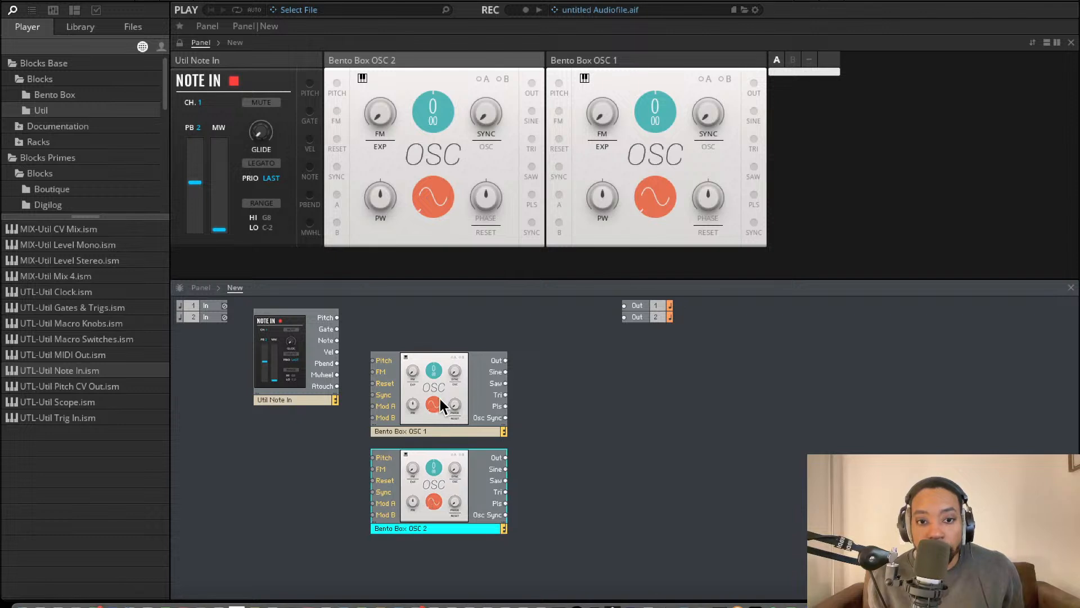
left_click_drag(441, 400, 446, 367)
left_click_drag(427, 503, 432, 477)
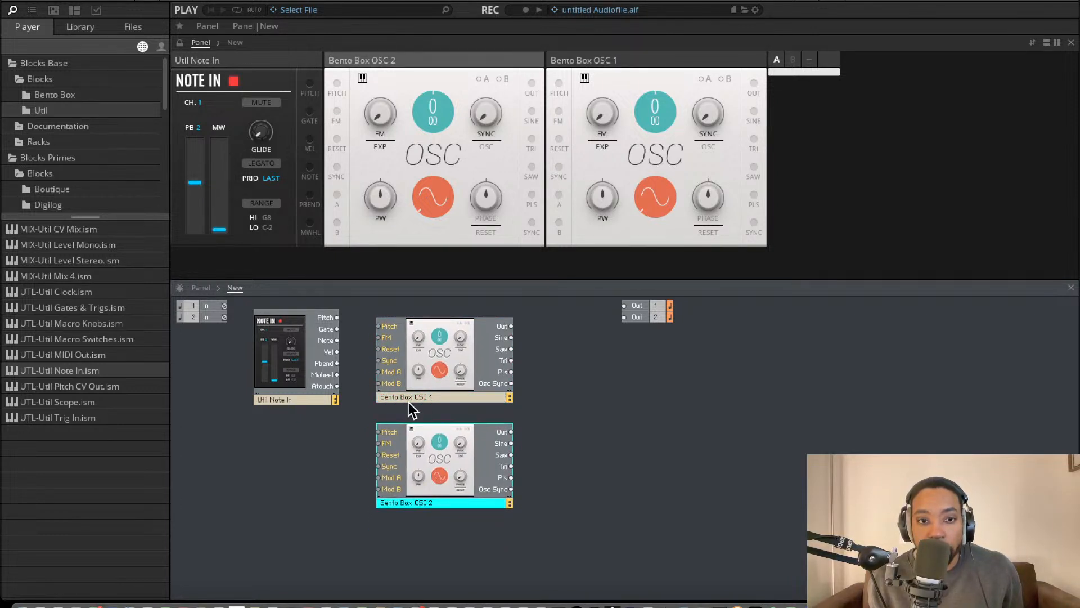
left_click_drag(344, 345, 512, 441)
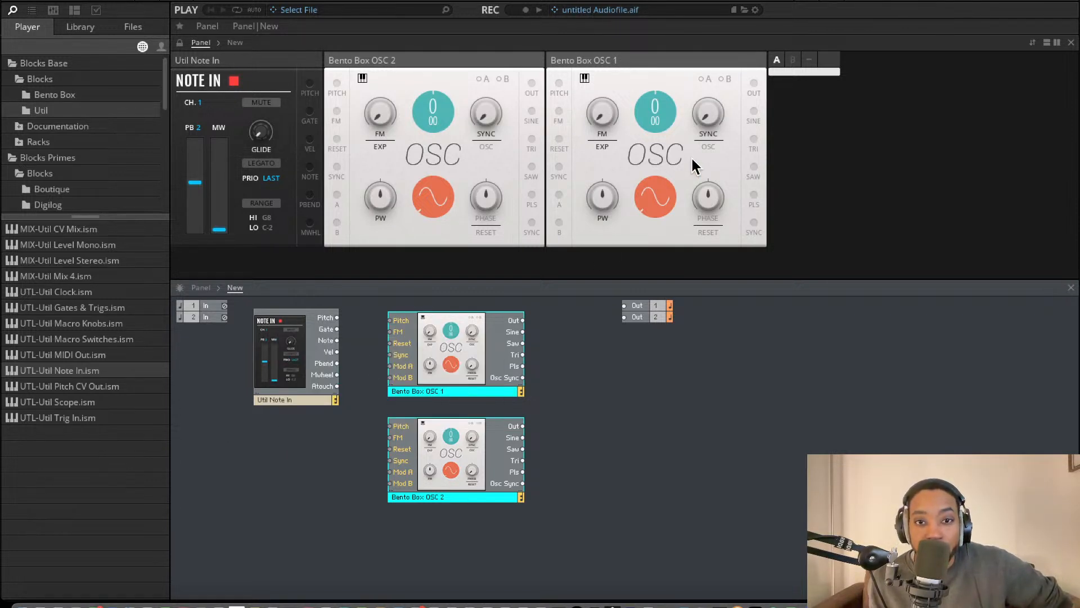
left_click(649, 207)
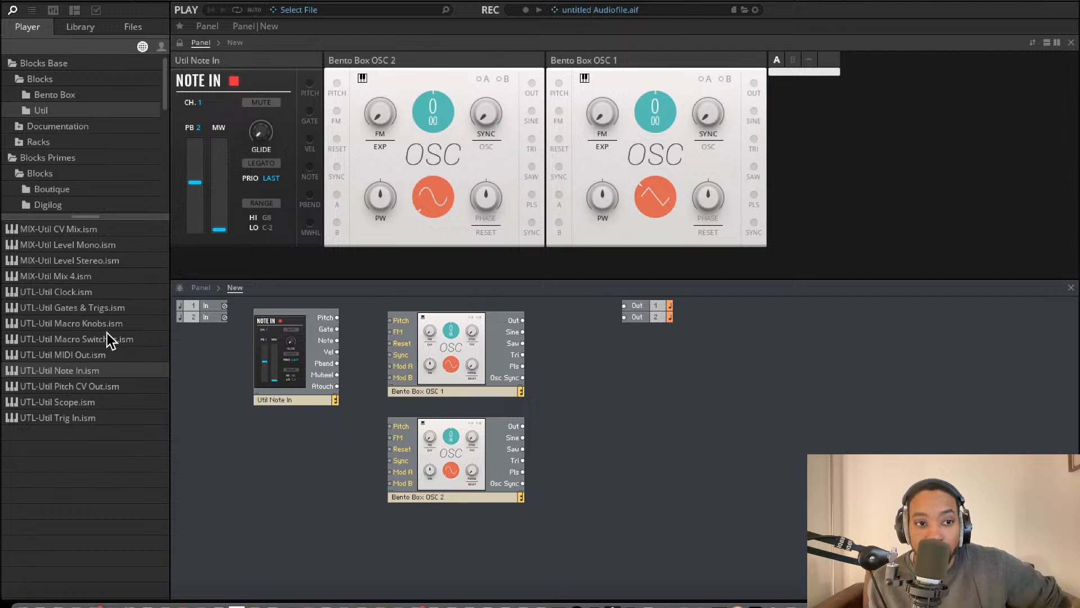
- Add the Bento VCA and Bento ADSR Envelope blocks to the structure, with the envelope below the VCA
left_click(62, 97)
left_click_drag(561, 330, 634, 408)
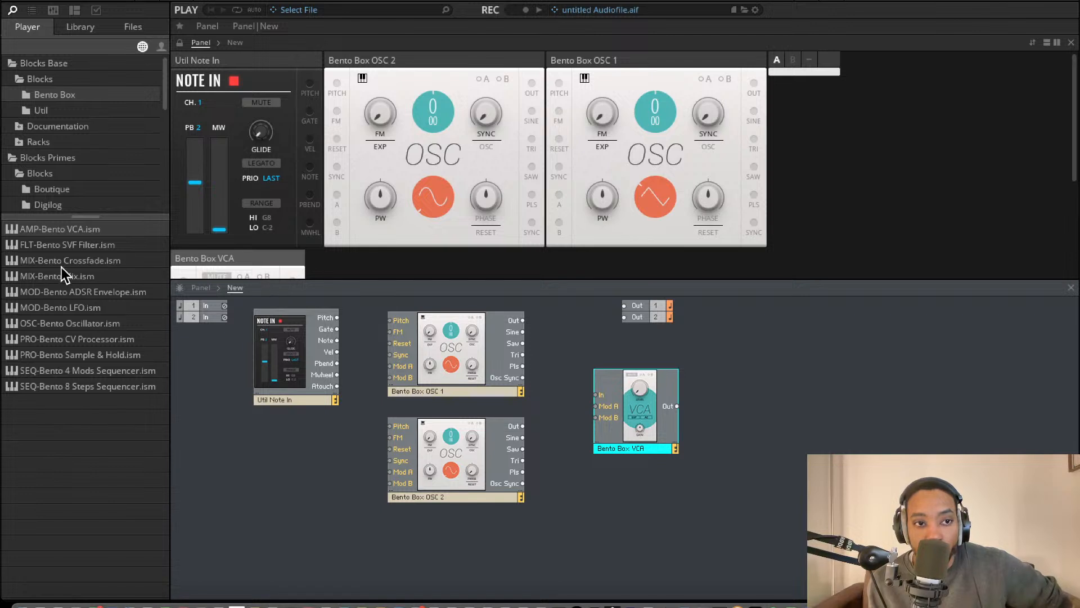
left_click_drag(96, 291, 634, 491)
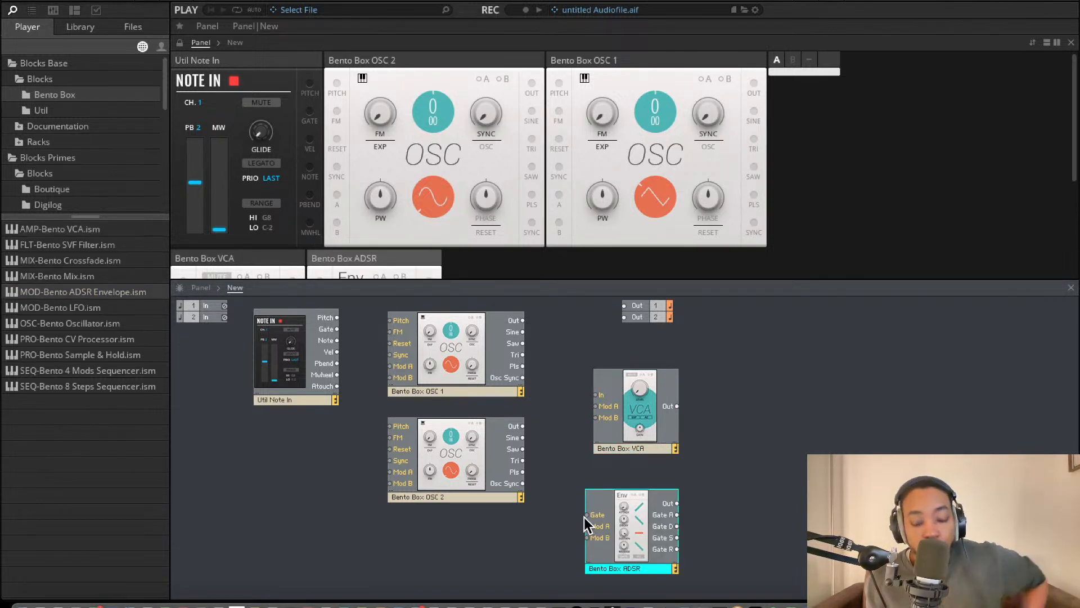
- Connect Note In's Gate output to the ADSR's Gate input and the ADSR's output to the VCA's Mod A input
left_click_drag(585, 517, 336, 320)
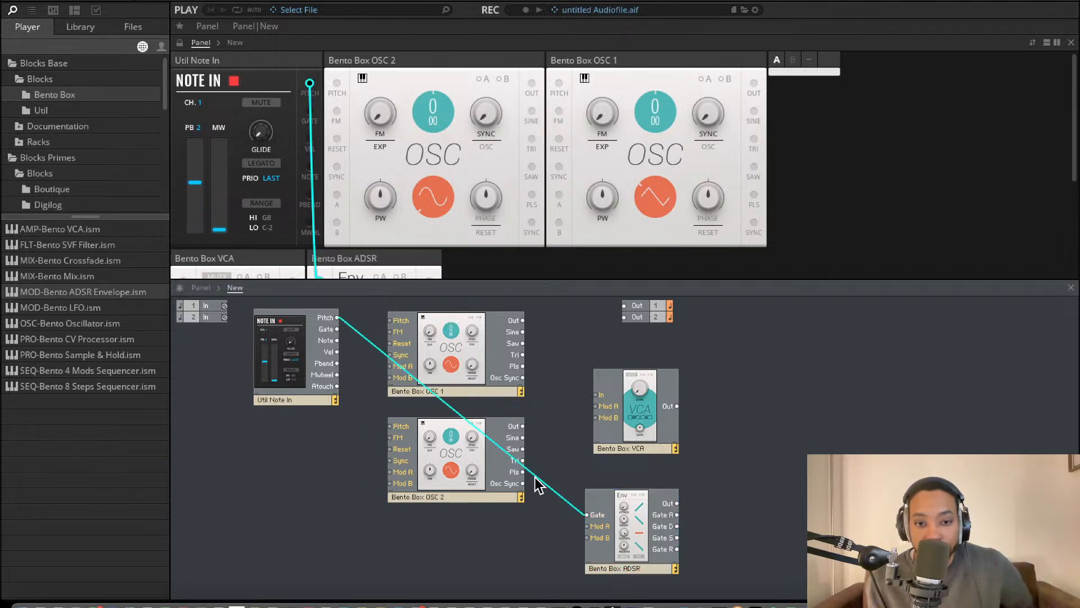
left_click_drag(589, 519, 336, 328)
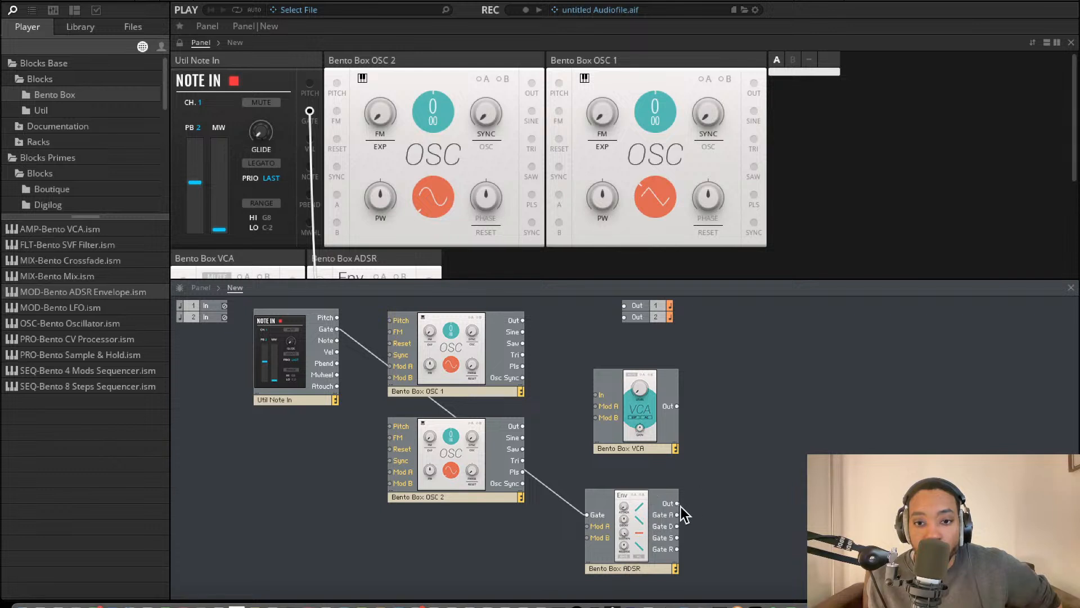
left_click_drag(678, 503, 595, 405)
- Connect the VCA's output to both instrument outputs, Out 1 and Out 2
left_click_drag(677, 405, 622, 307)
left_click_drag(678, 405, 622, 316)
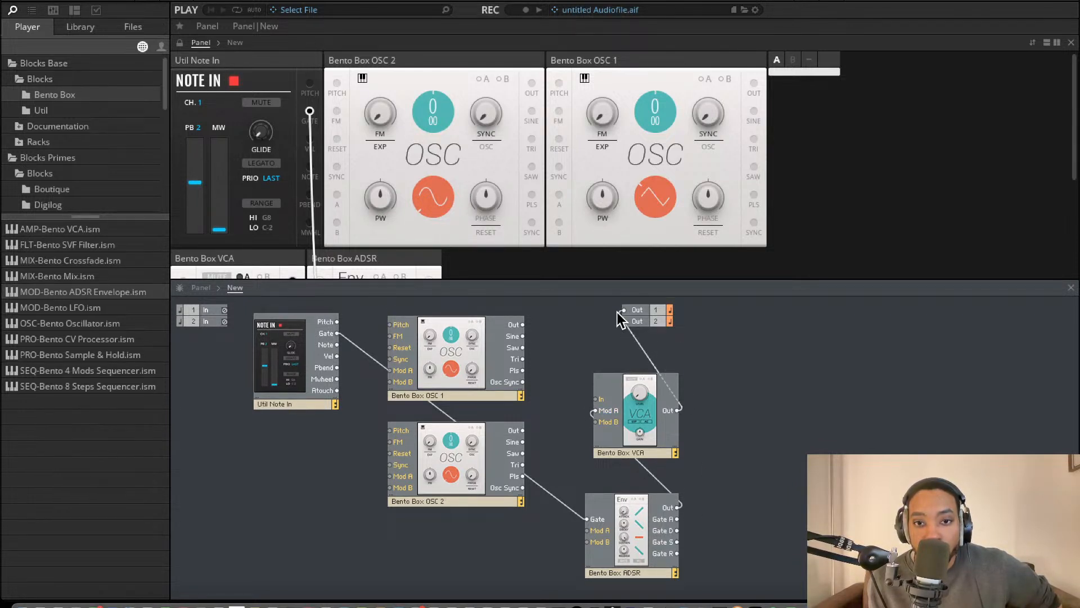
left_click_drag(595, 399, 523, 324)
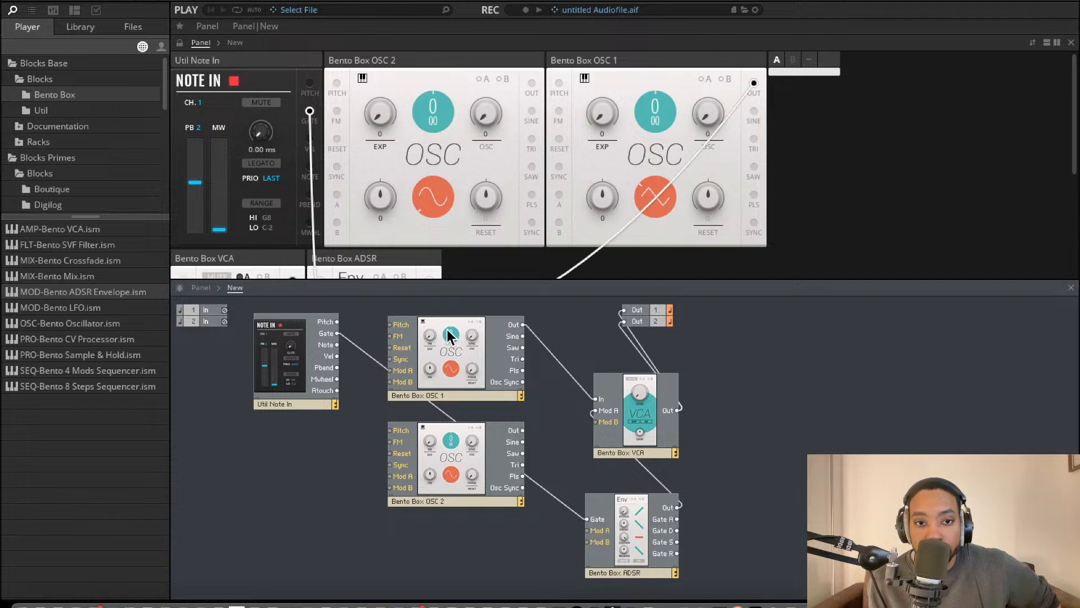
left_click(543, 354)
key("Delete")
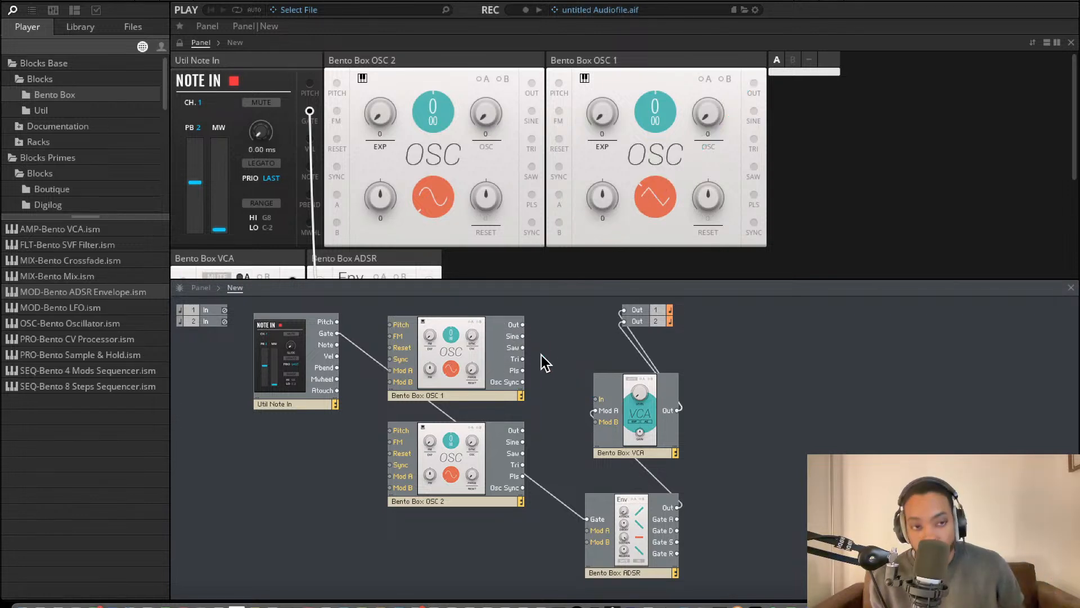
- Add the Bento Mix block from the Bento Box collection between the oscillators and the VCA
left_click(56, 111)
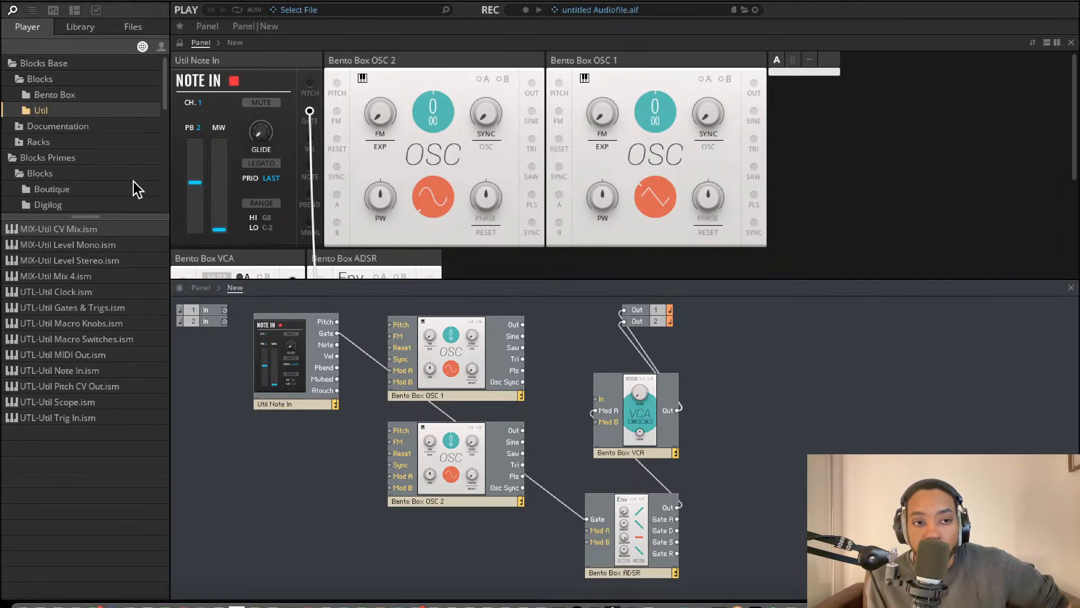
left_click(80, 350)
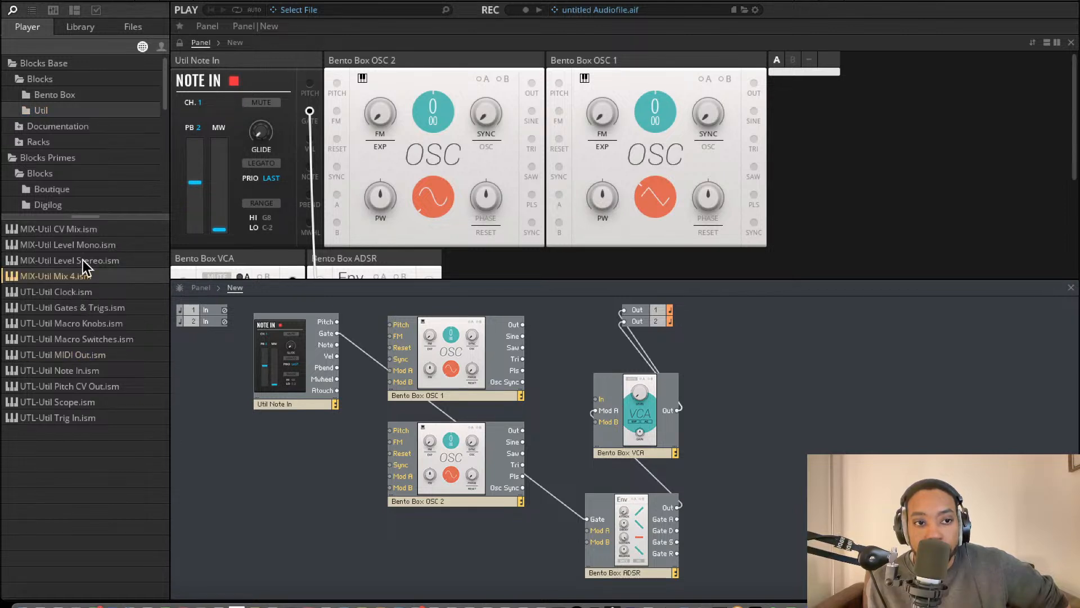
left_click(83, 229)
left_click(59, 94)
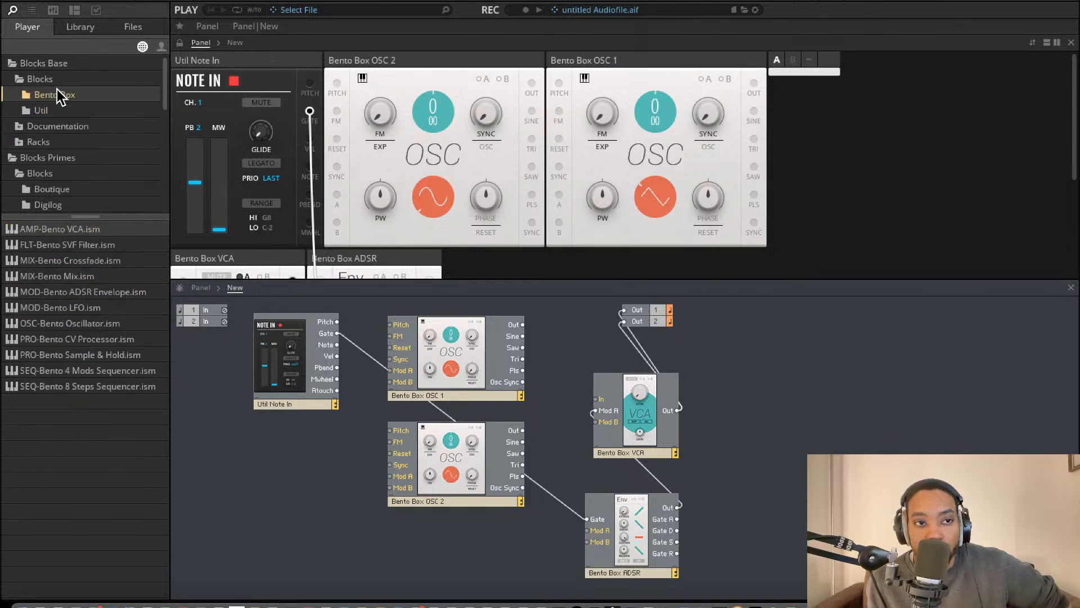
left_click_drag(82, 282, 531, 377)
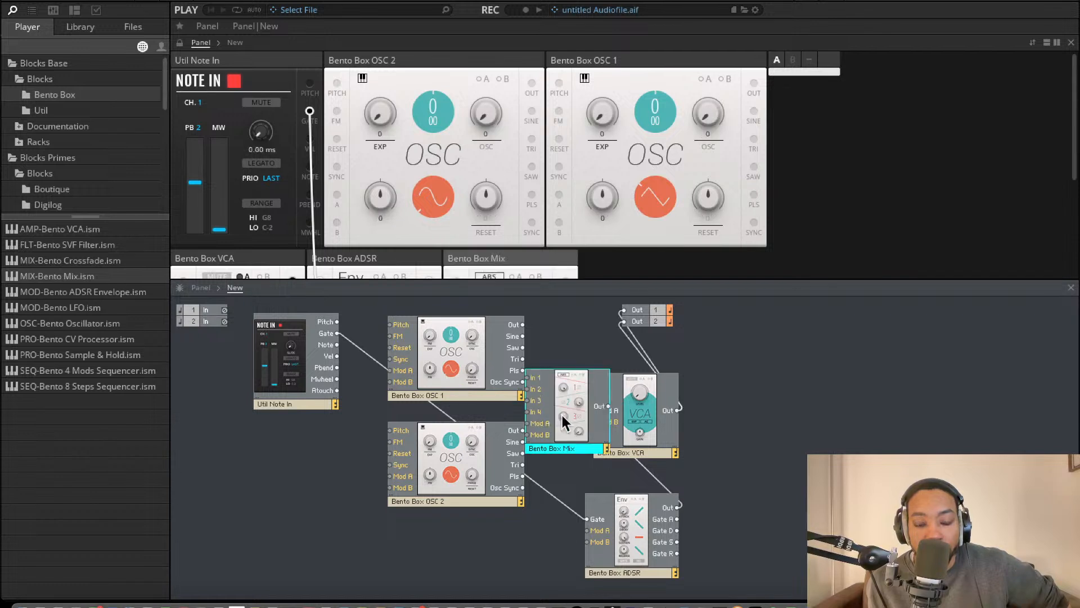
- Move the VCA and ADSR blocks farther from the oscillators to make room for the mixer
left_click(659, 387)
left_click_drag(625, 369, 679, 531)
left_click(617, 511)
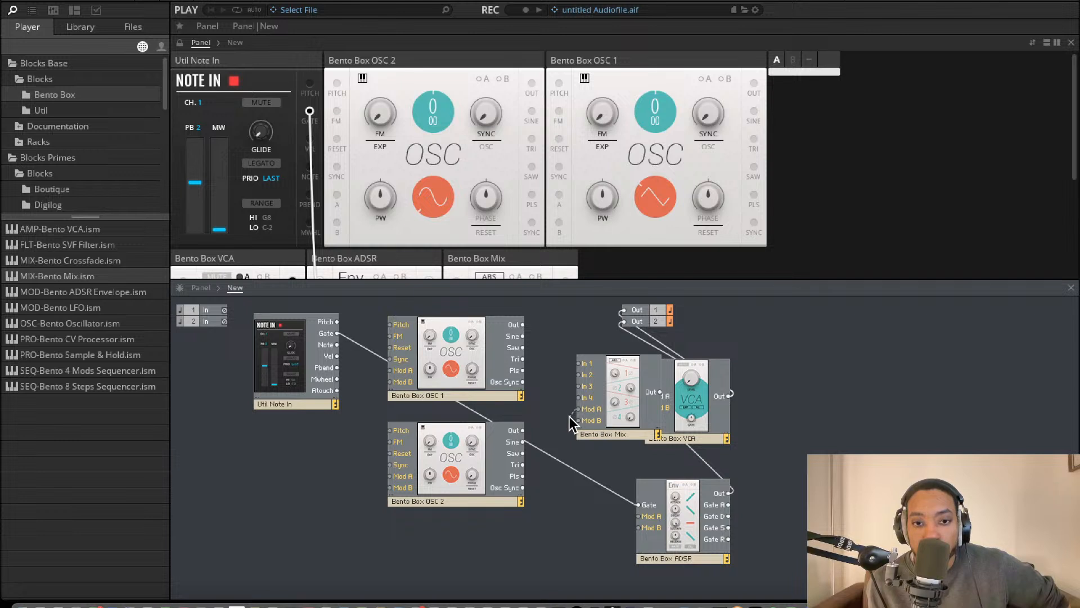
- Wire the mixer's output to the VCA's In and the main outputs of oscillators 1 and 2 to mixer inputs In 1 and In 2
left_click_drag(623, 393, 648, 385)
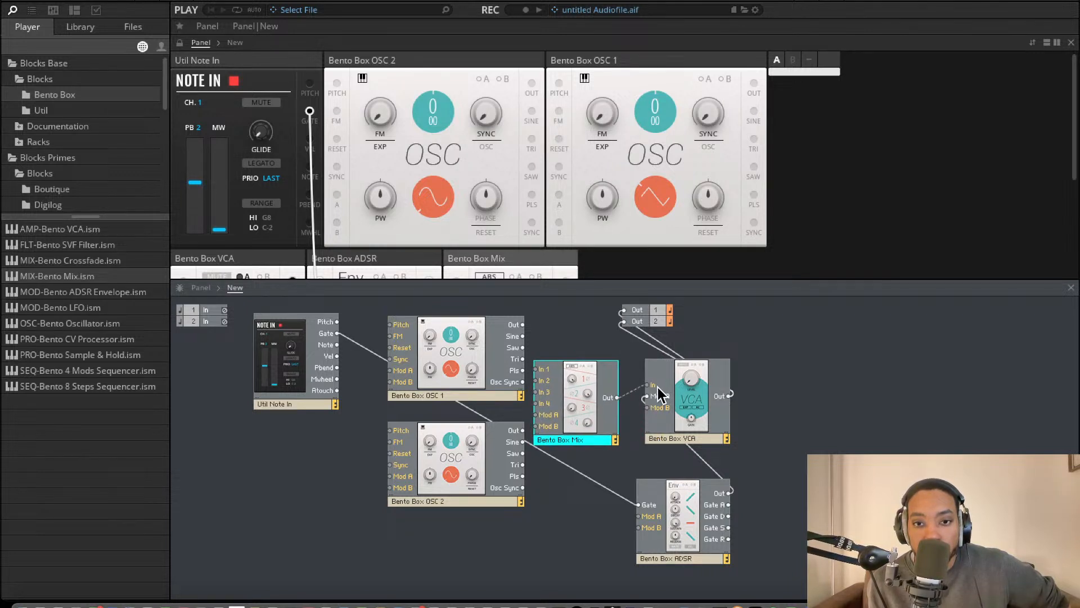
left_click_drag(582, 380, 518, 326)
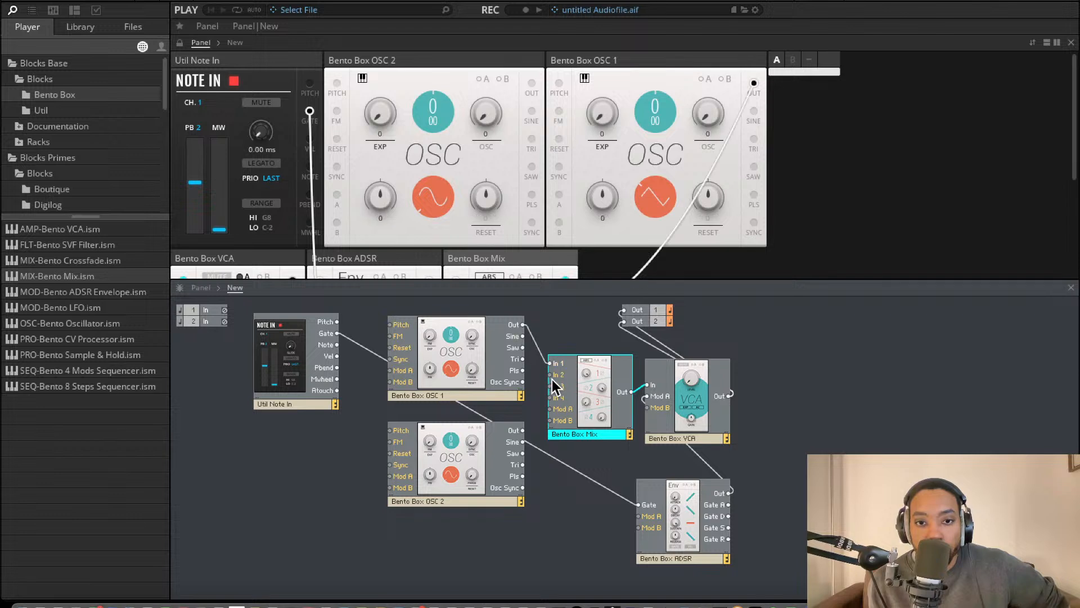
left_click_drag(551, 375, 523, 430)
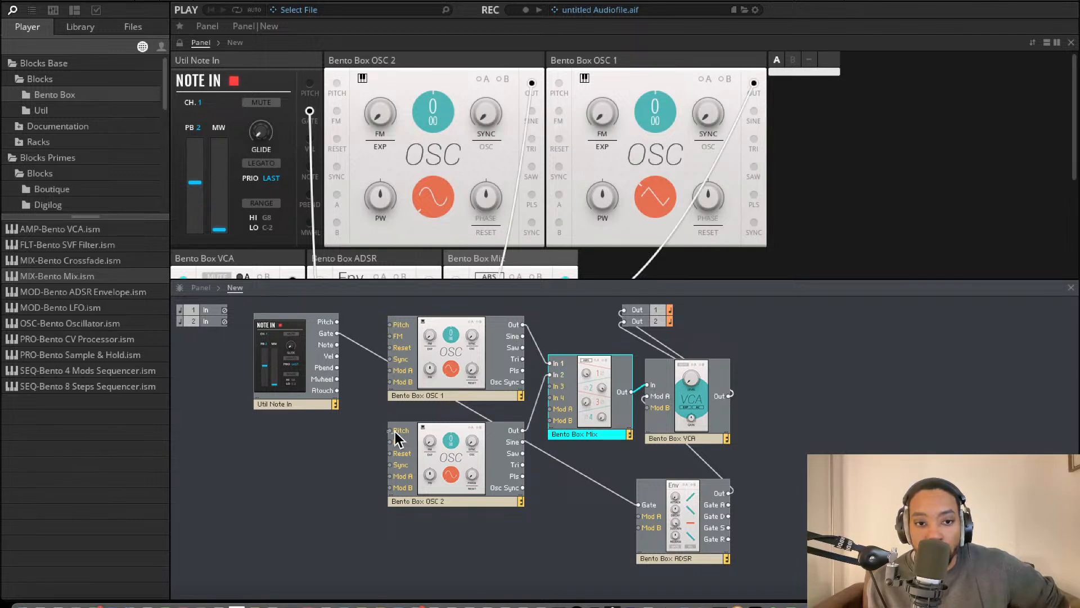
- Wire the Note In block's Pitch output to the Pitch inputs of both oscillators
left_click_drag(393, 431, 336, 321)
- Rearrange the lower row of panel blocks into the order Bento Box Mix, Bento Box ADSR, Bento Box VCA
scroll(653, 211, "down", 2)
scroll(567, 205, "down", 3)
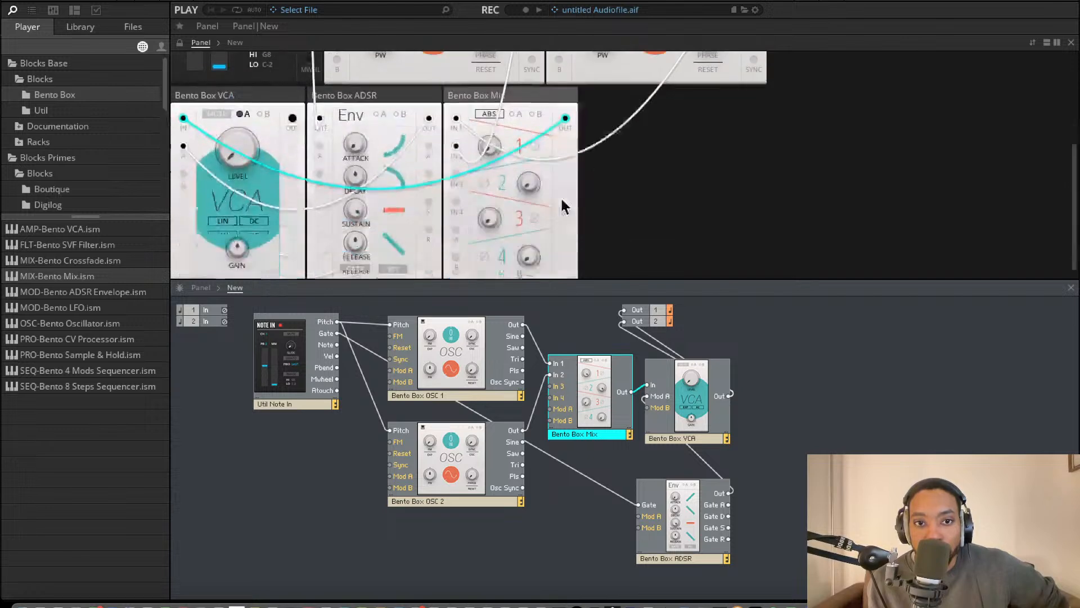
left_click_drag(403, 116, 614, 98)
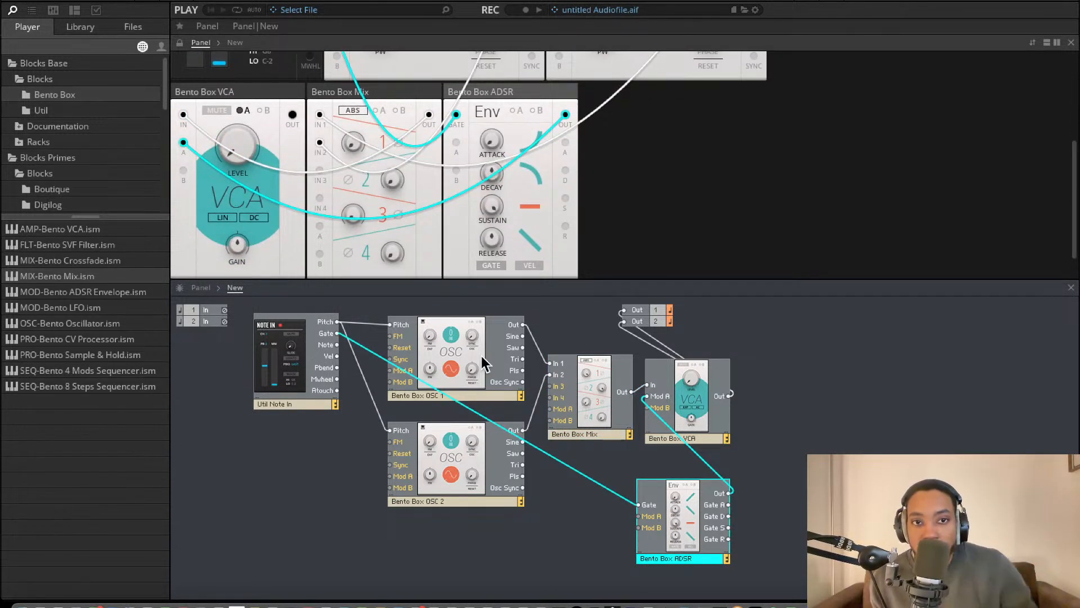
left_click_drag(270, 96, 664, 103)
- Move the Bento Box OSC 1 panel ahead of OSC 2, directly beside the Note In block
scroll(663, 104, "up", 5)
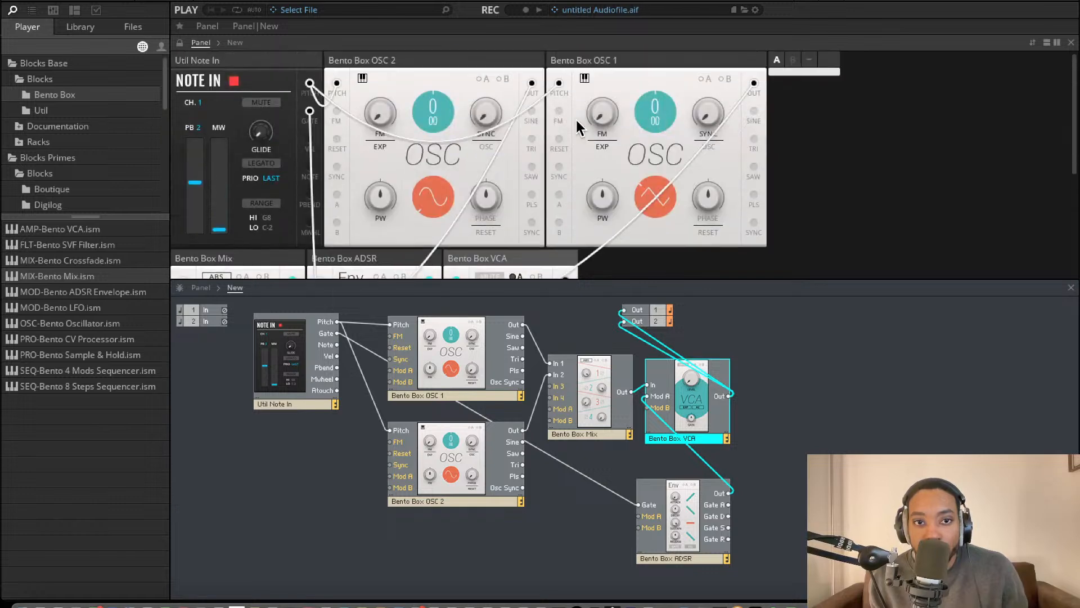
scroll(666, 165, "down", 2)
scroll(637, 165, "up", 2)
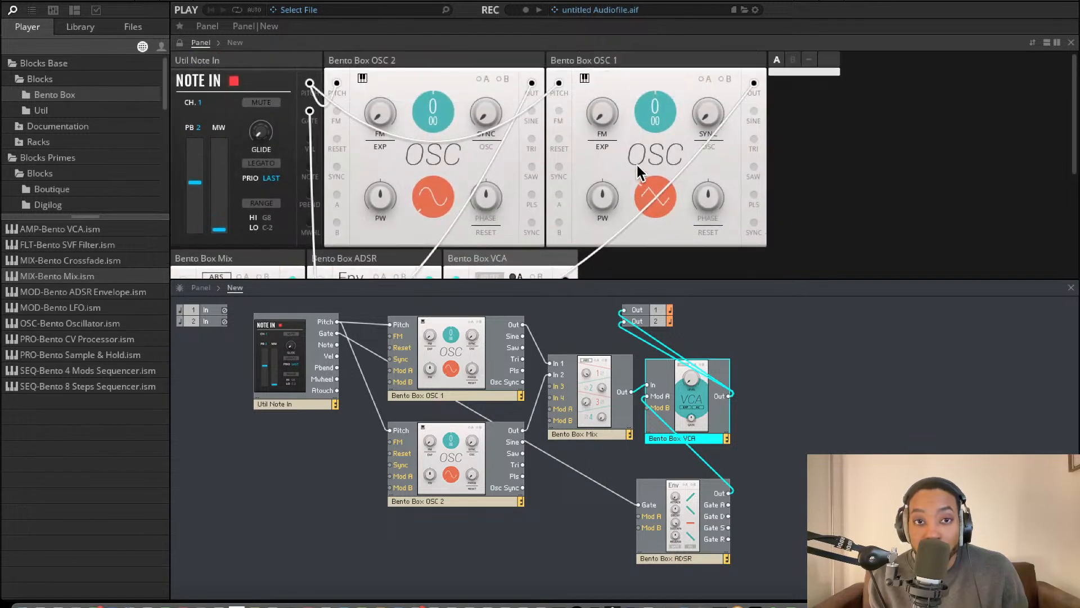
left_click_drag(631, 59, 427, 59)
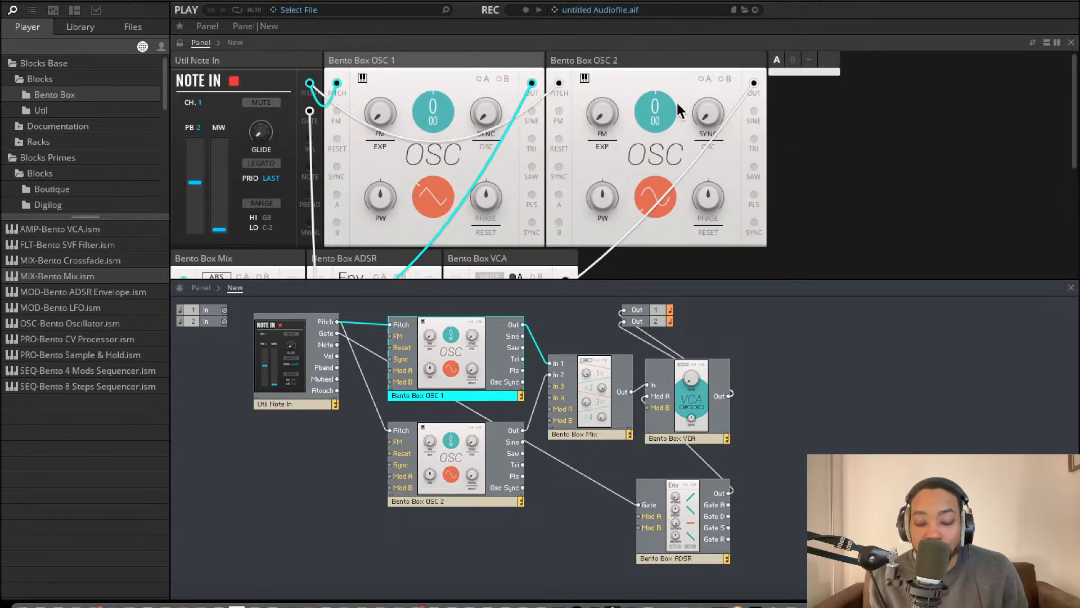
- Select modulation input A on the Bento Box VCA panel to show its modulation amount for the level
scroll(597, 140, "down", 2)
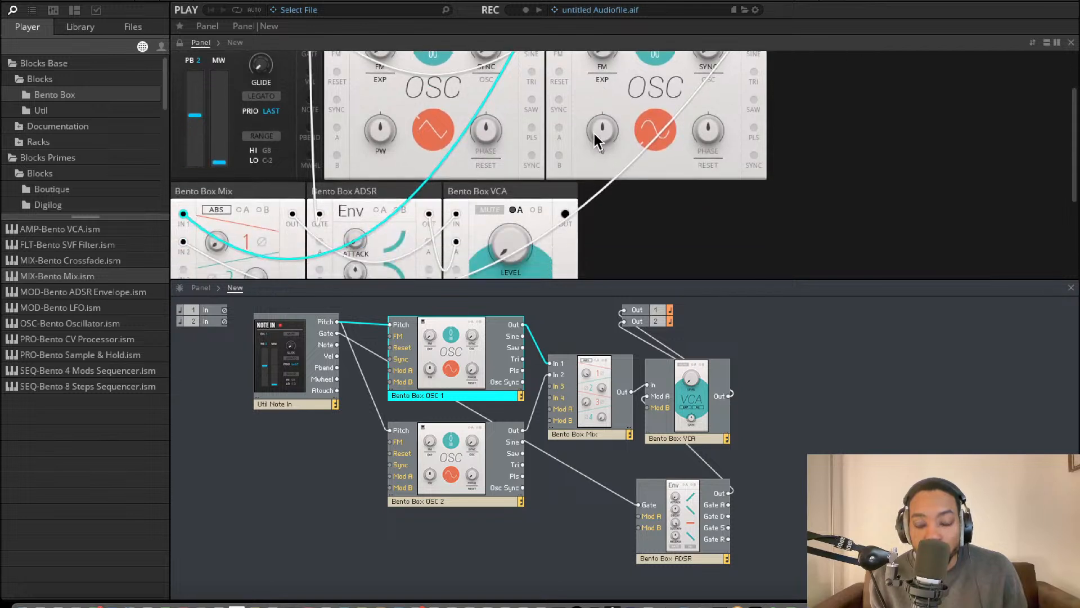
left_click(513, 210)
scroll(529, 221, "down", 1)
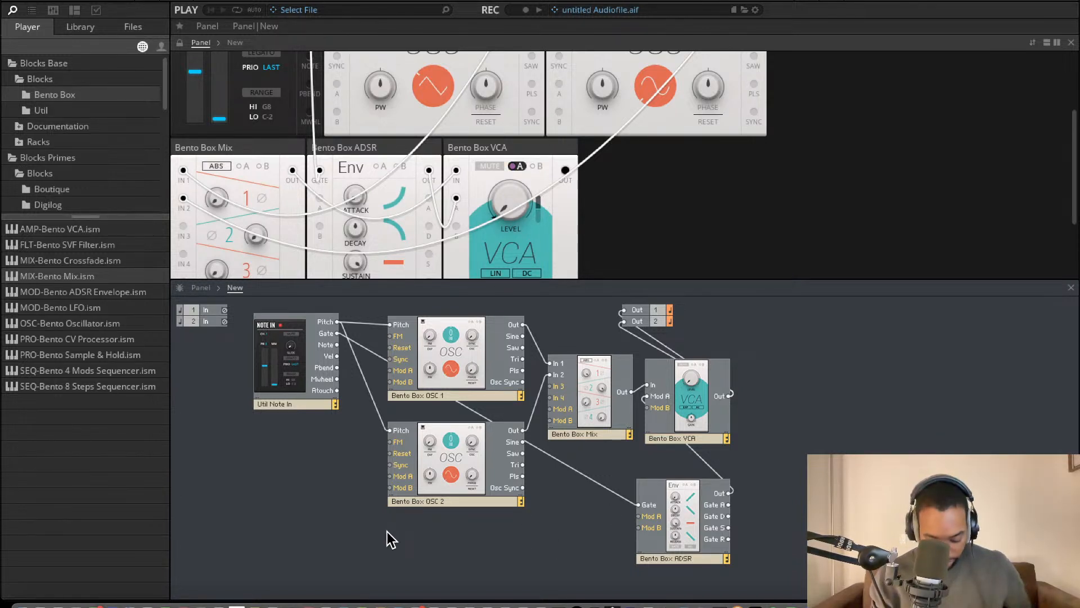
key("super+comma")
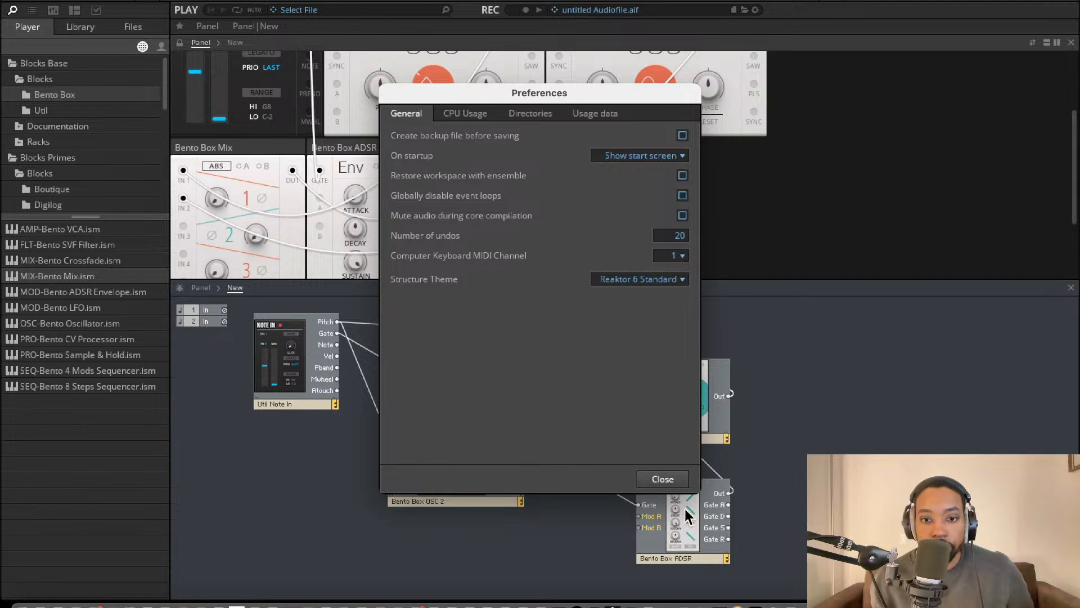
key("Escape")
right_click(557, 599)
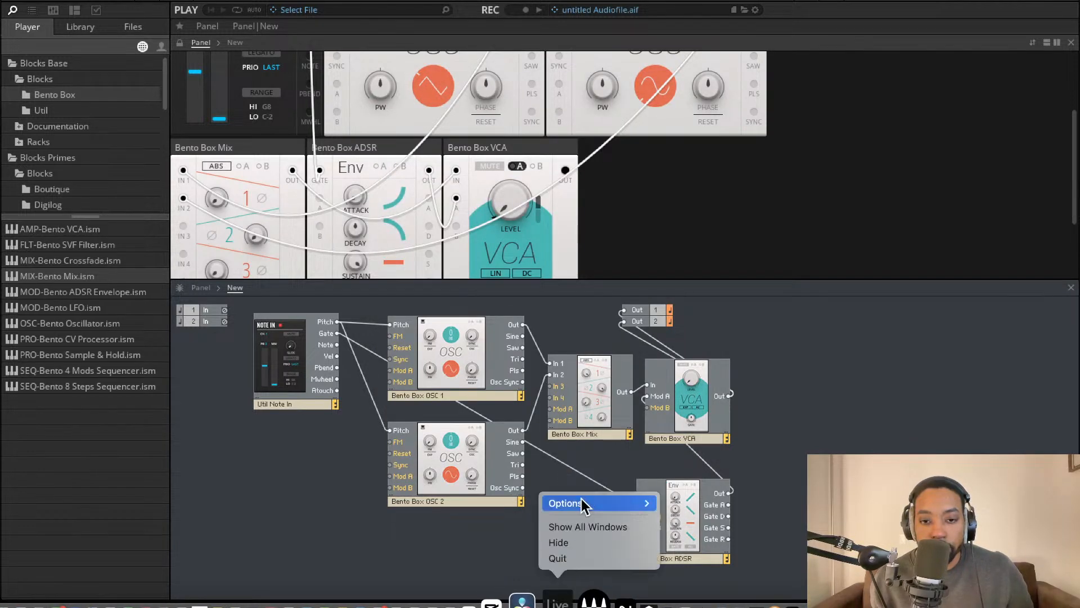
left_click(585, 527)
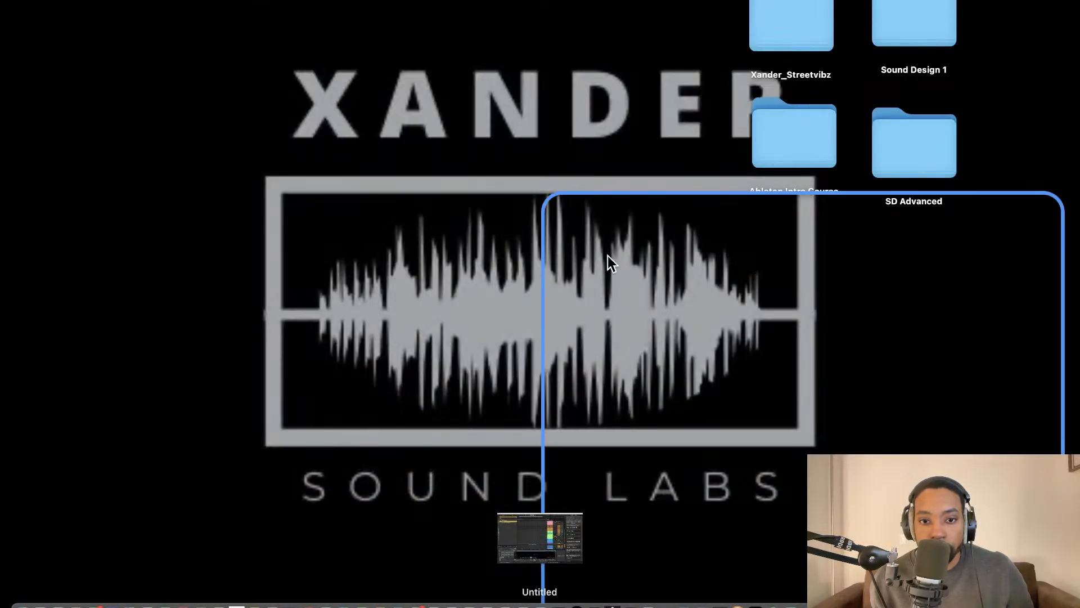
left_click(484, 105)
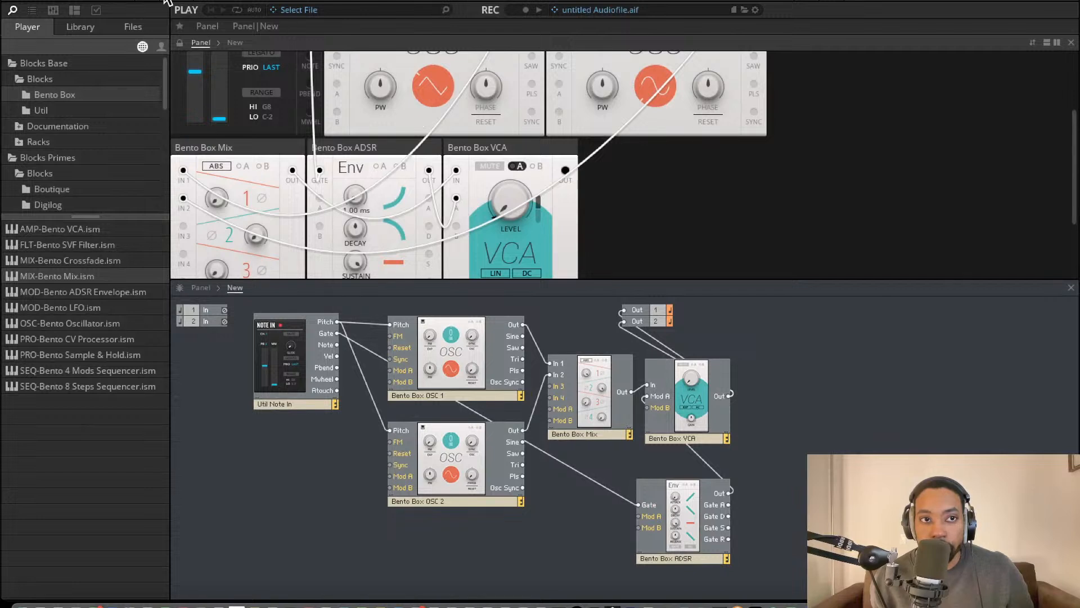
- Search the system for the sound settings and check which audio output device is selected
key("super+space")
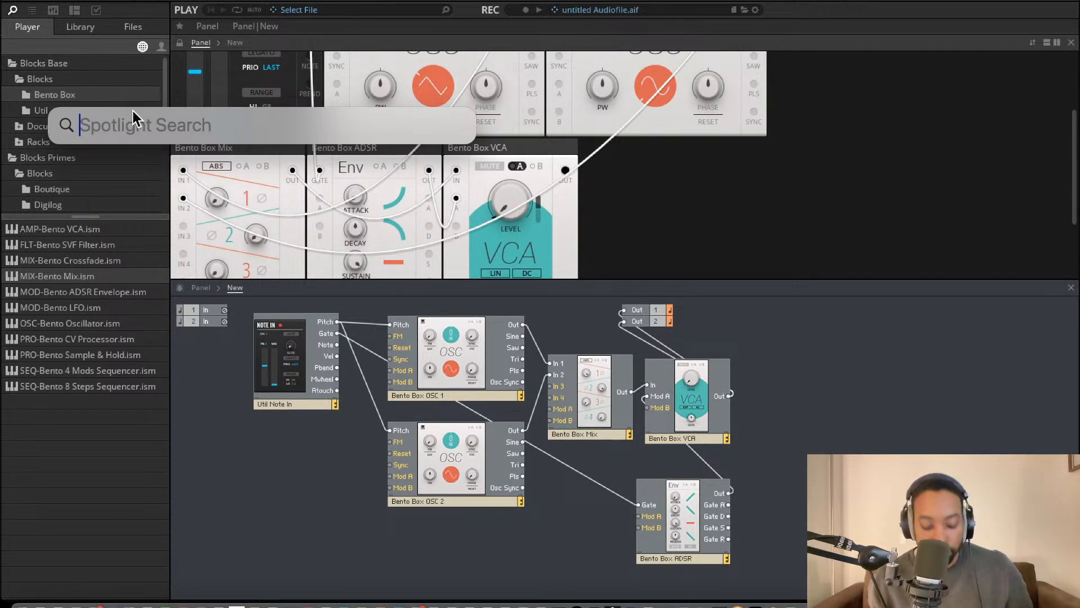
type("sound")
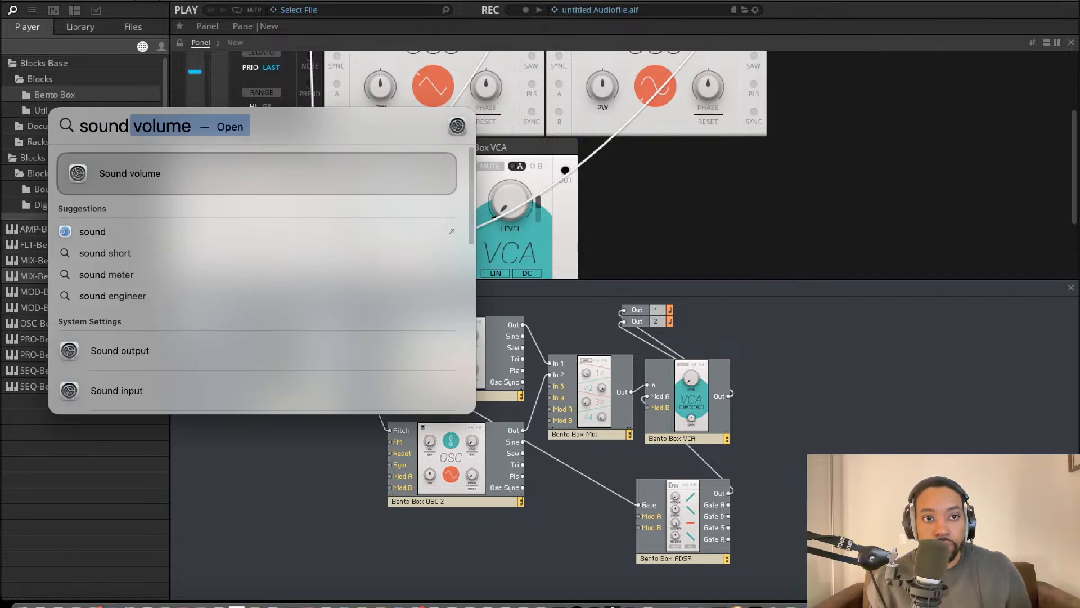
key("Return")
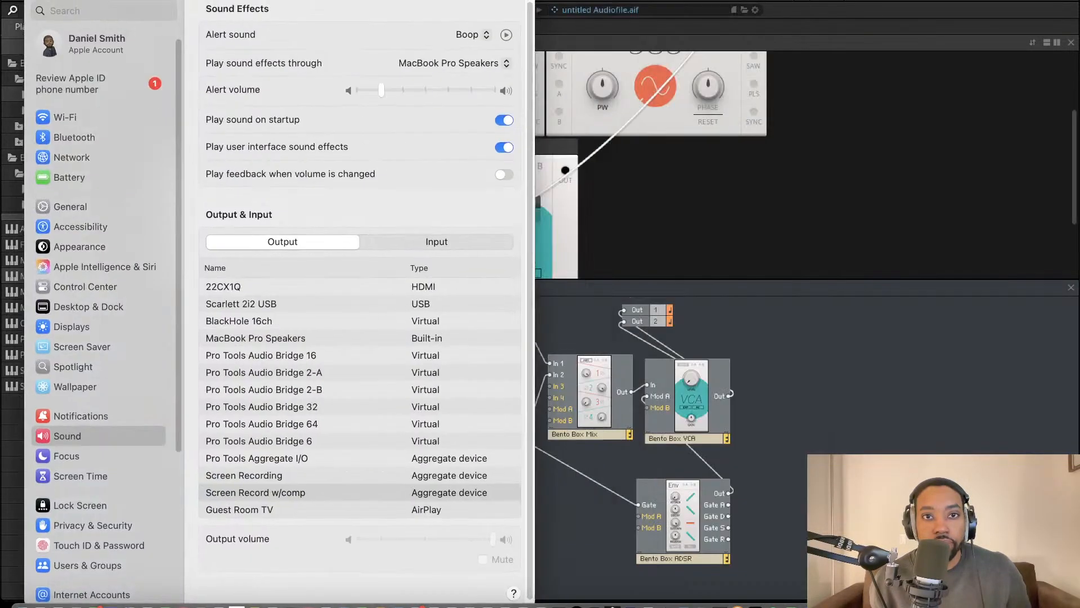
left_click_drag(360, 1, 96, 0)
left_click_drag(12, 0, 8, 67)
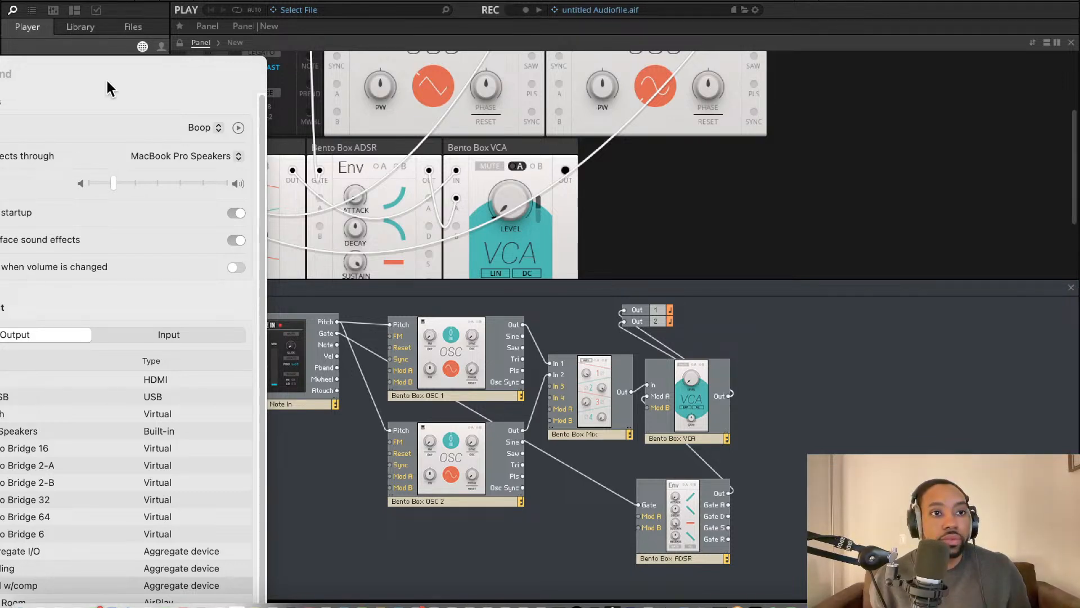
left_click_drag(107, 83, 0, 84)
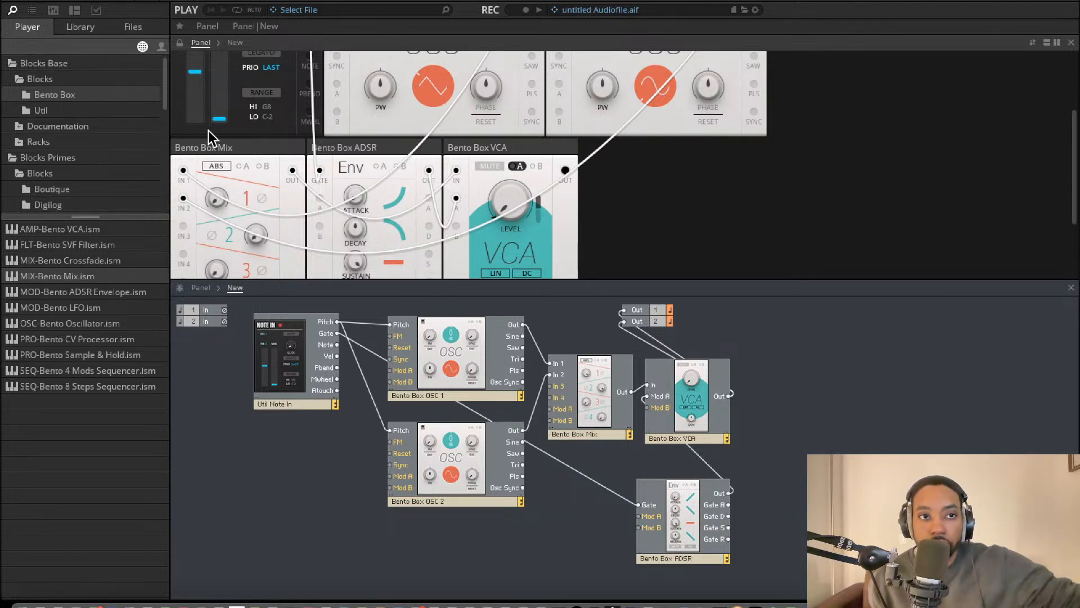
- Check the driver and output device in Reaktor's Audio and MIDI Settings
left_click(126, 1)
mouse_move(167, 12)
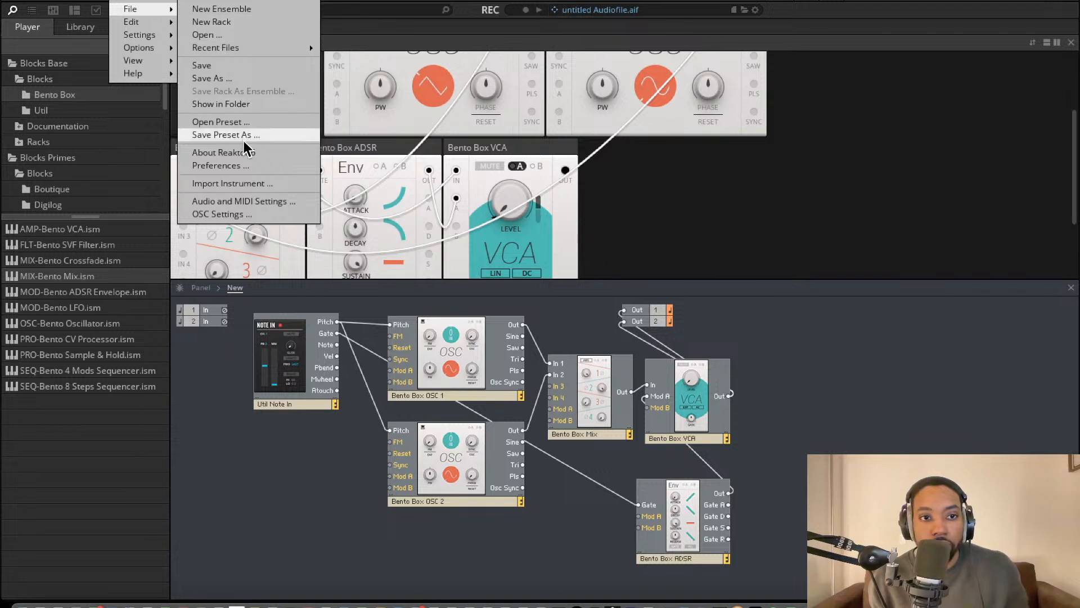
left_click(242, 202)
left_click(605, 225)
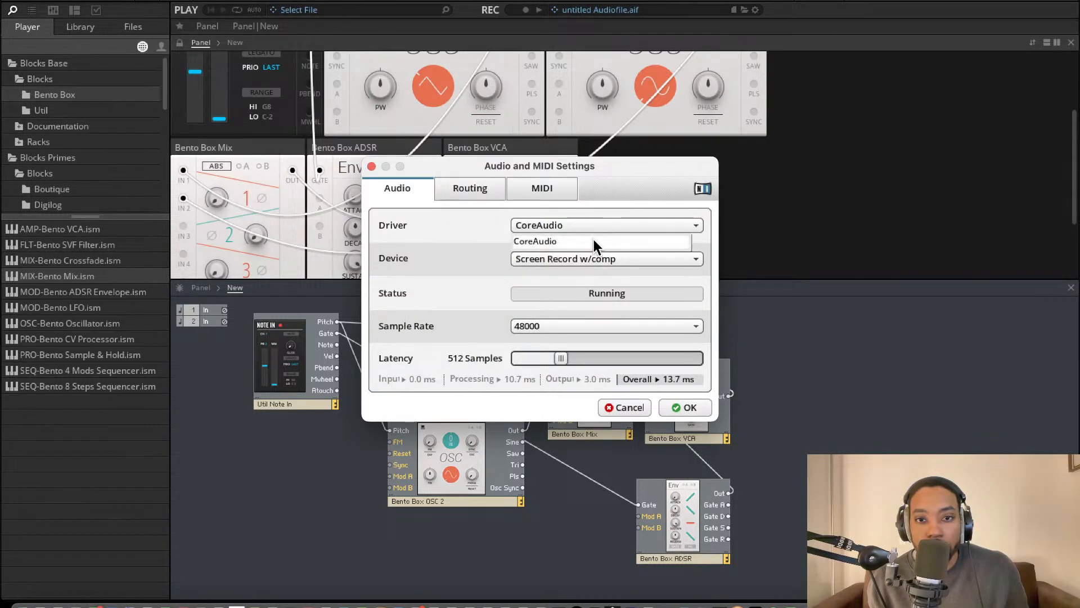
left_click(591, 256)
left_click(616, 257)
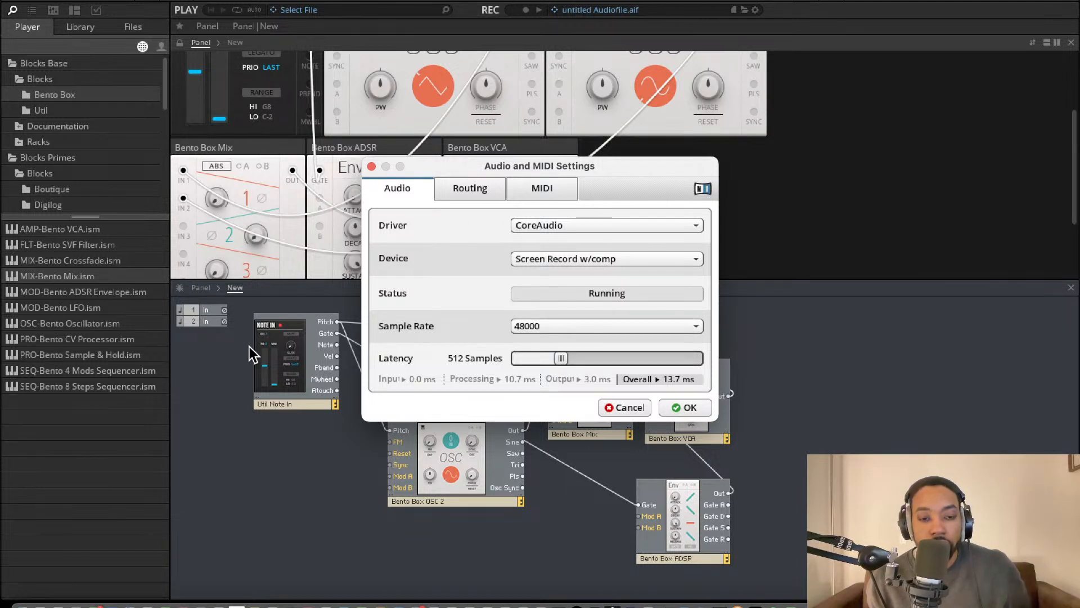
left_click(371, 166)
- Switch to Ableton Live and set its audio output device to Screen Record w/comp and input device to Scarlett 2i2 USB
right_click(567, 601)
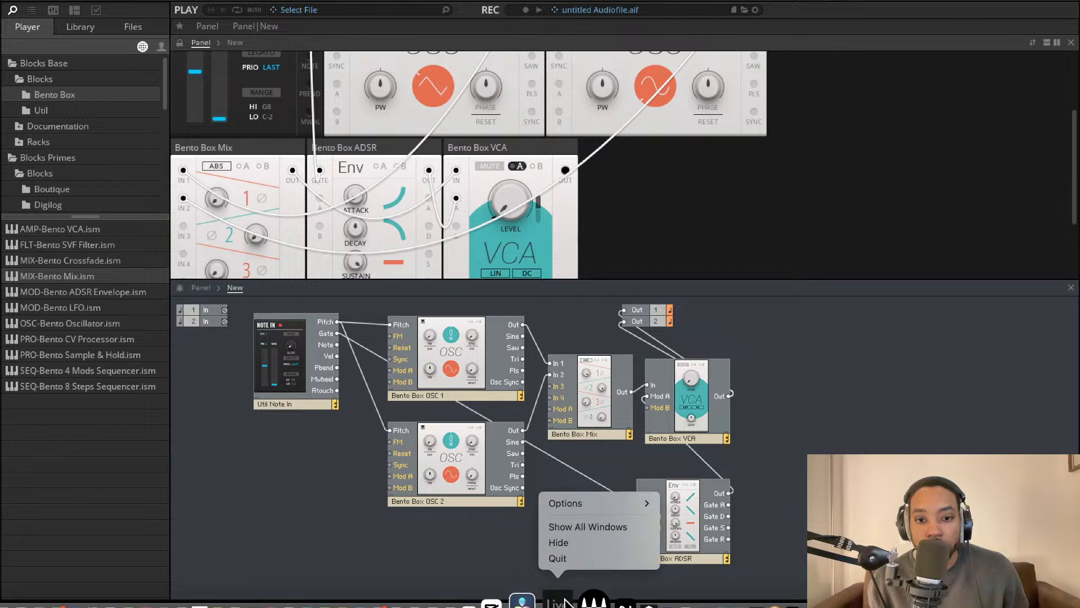
left_click(587, 527)
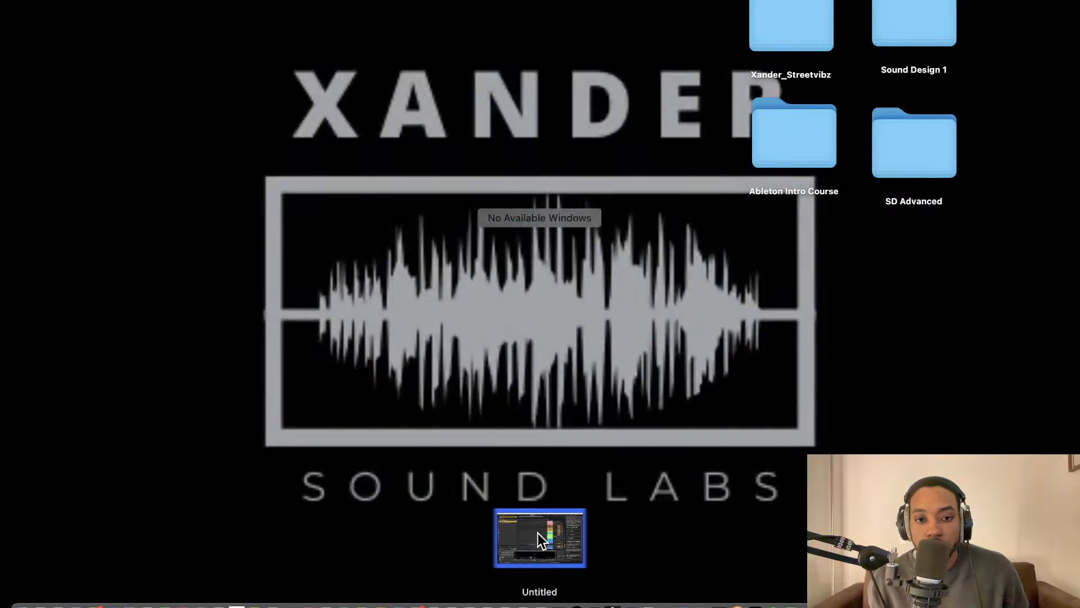
left_click(537, 532)
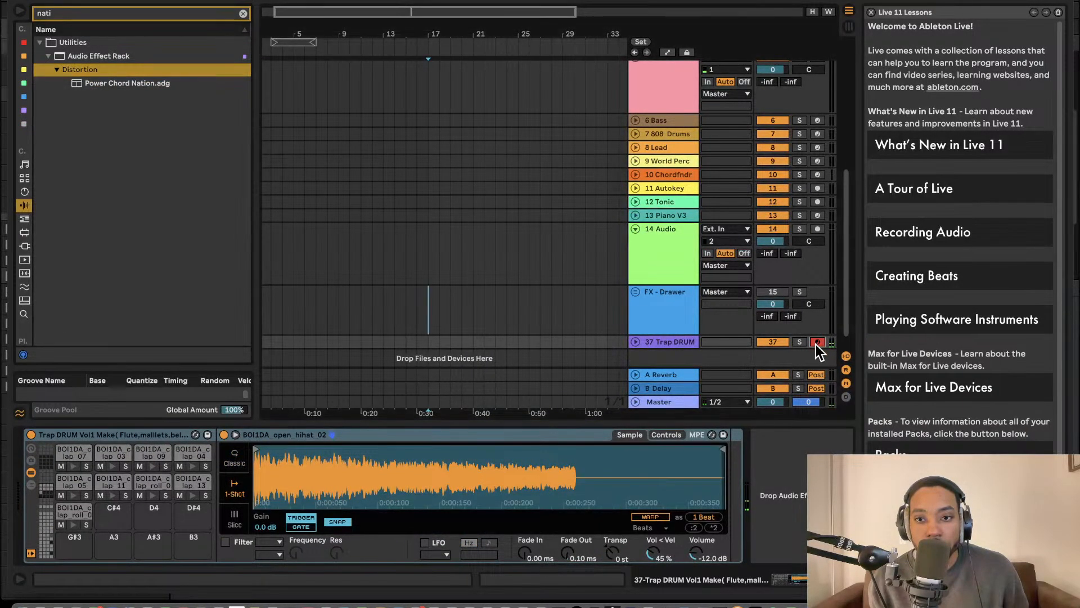
left_click(442, 199)
key("super+comma")
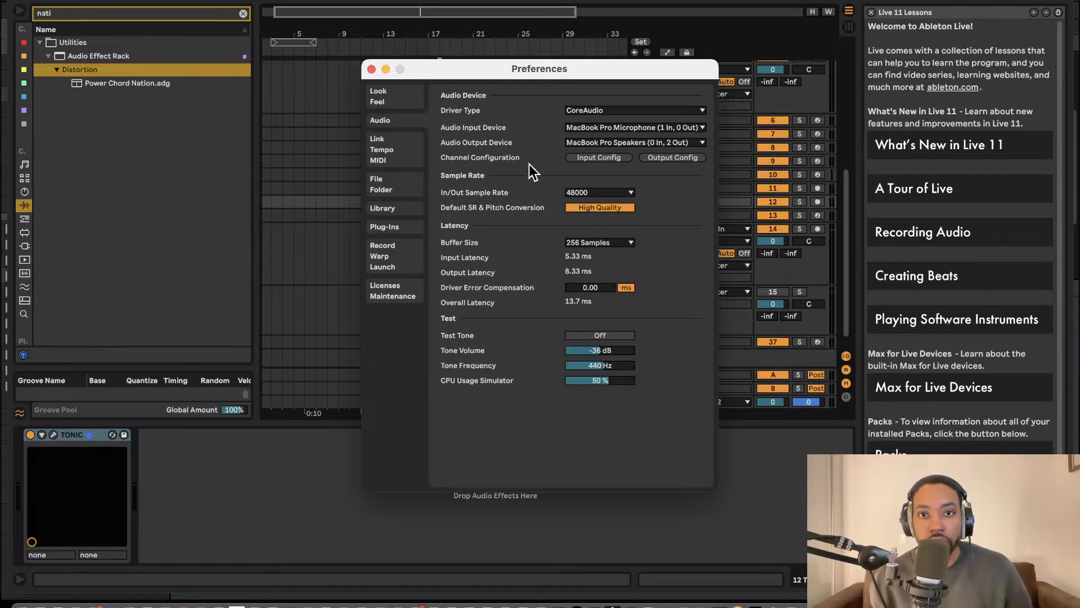
left_click(589, 144)
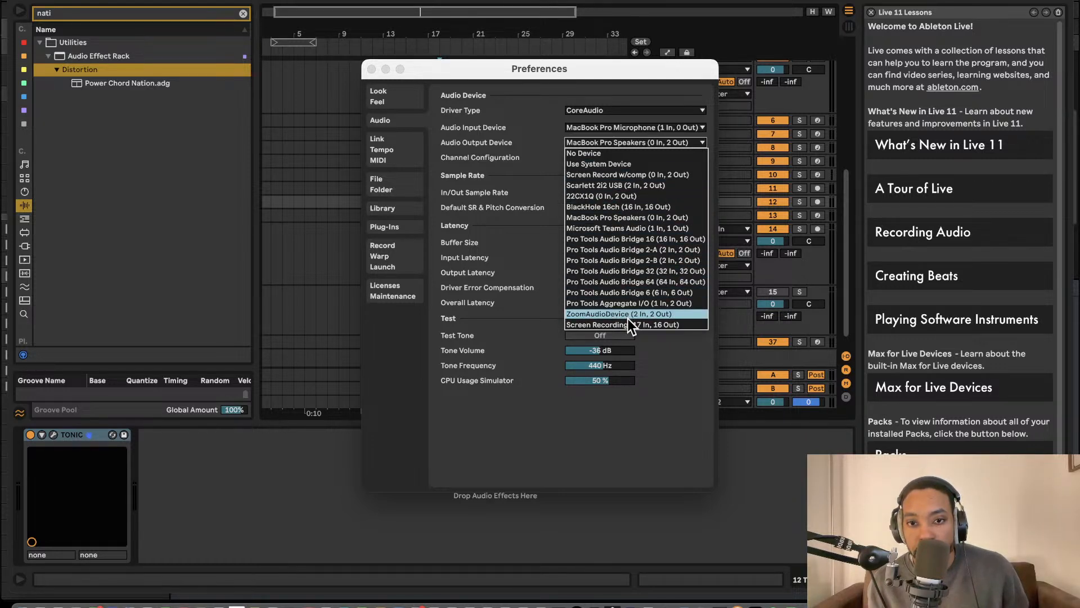
key("Return")
left_click(633, 128)
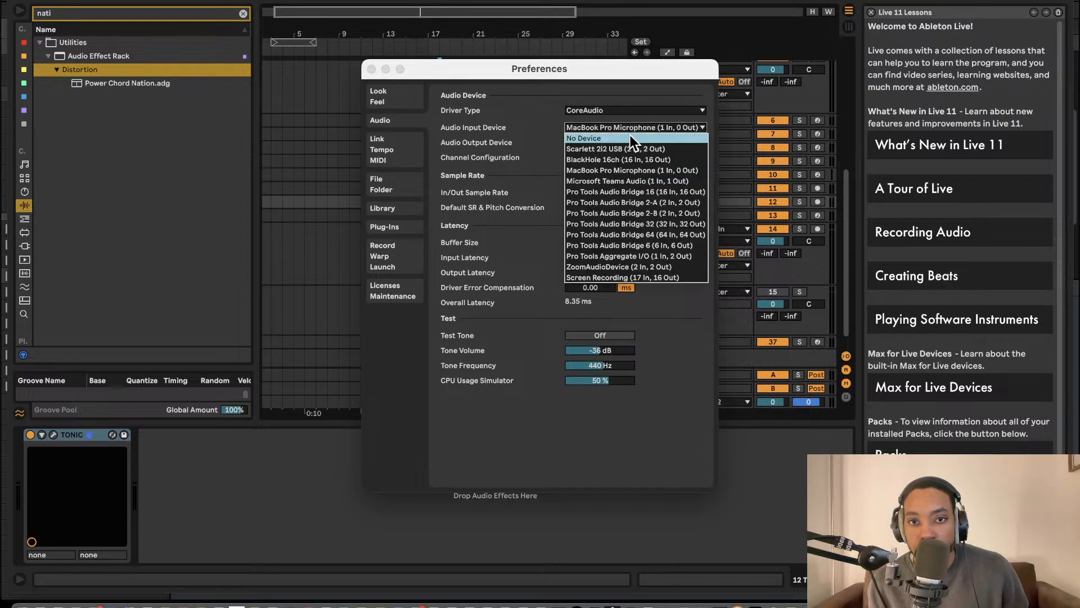
key("Return")
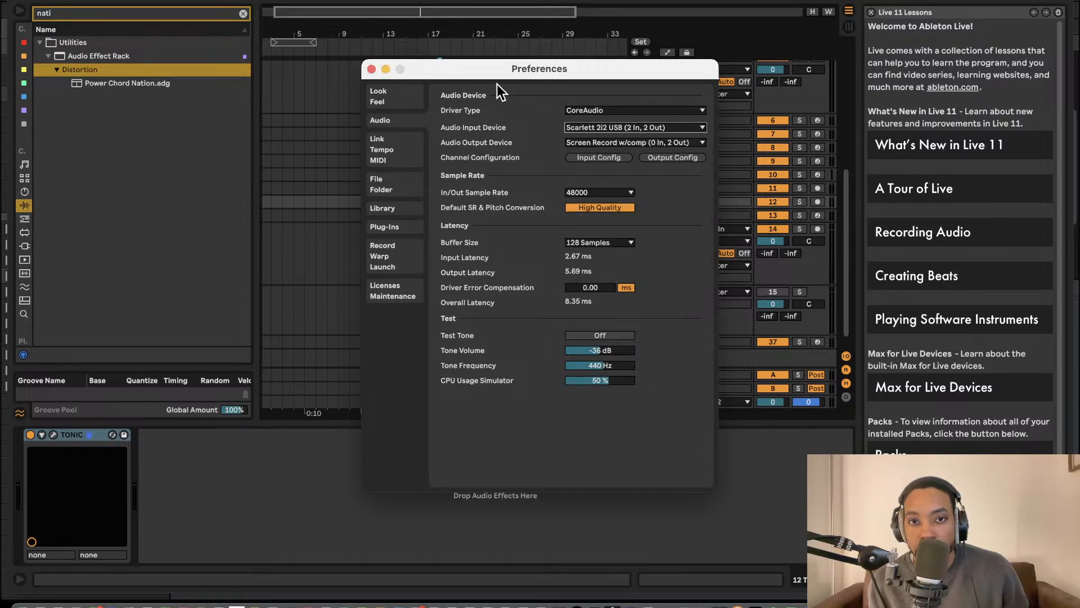
left_click(371, 68)
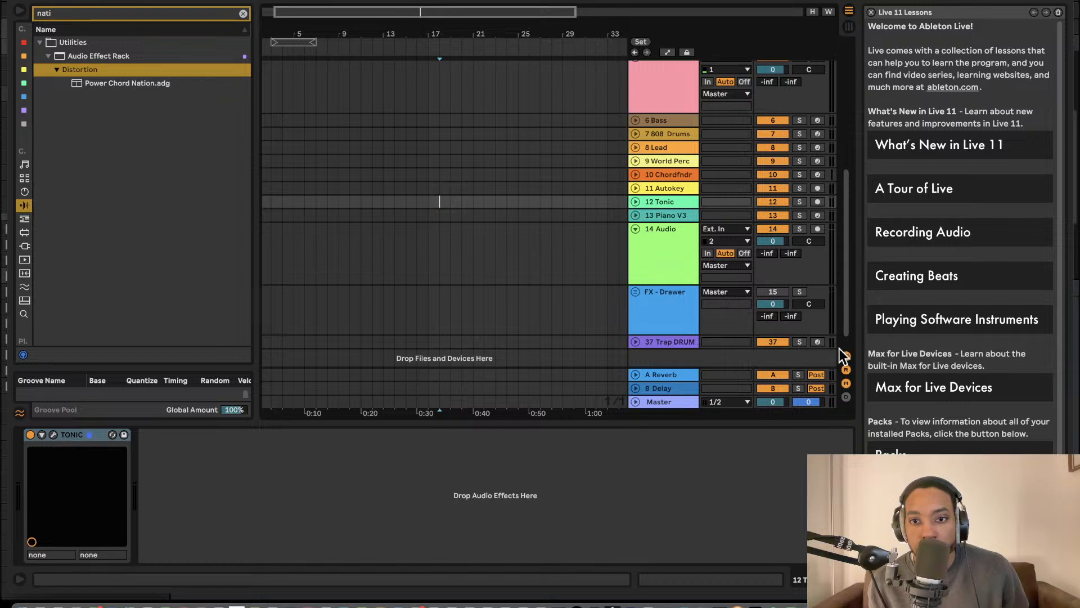
- Toggle the record arm of the 37 Trap DRUM track on and off, and return to Reaktor
left_click(818, 342)
left_click(817, 341)
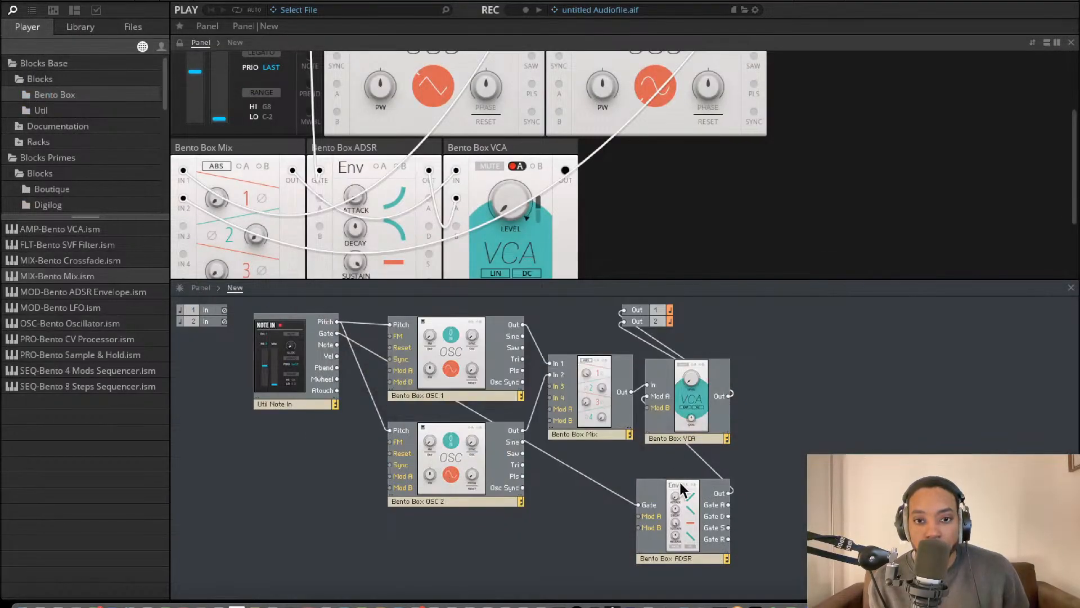
- Turn up the levels of channels 1 and 2 on the Bento Box Mix block
scroll(602, 97, "down", 1)
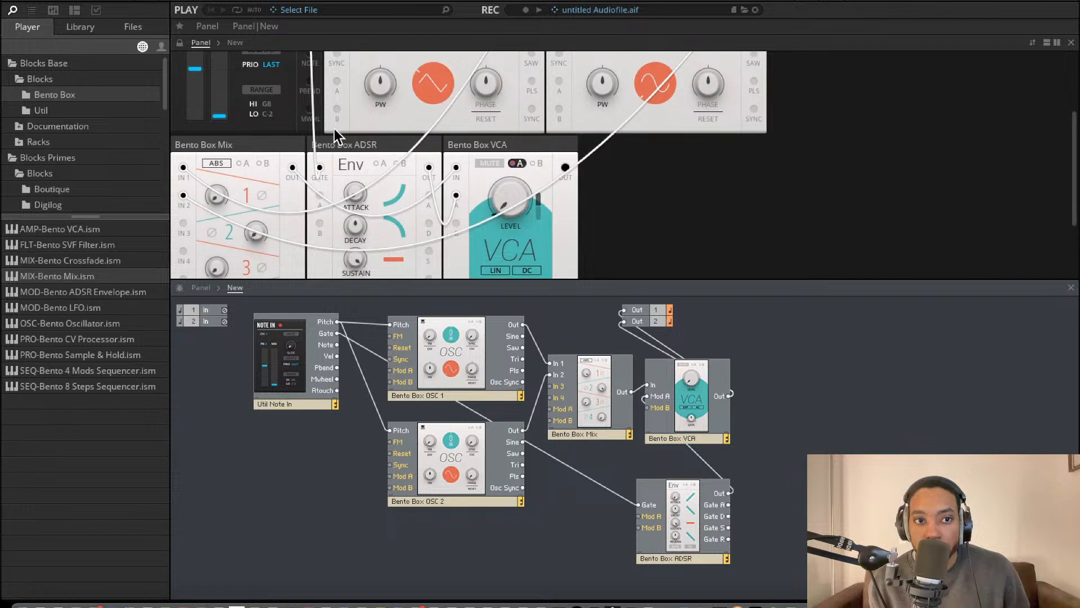
left_click_drag(217, 200, 219, 144)
left_click_drag(257, 233, 222, 189)
scroll(220, 195, "down", 1)
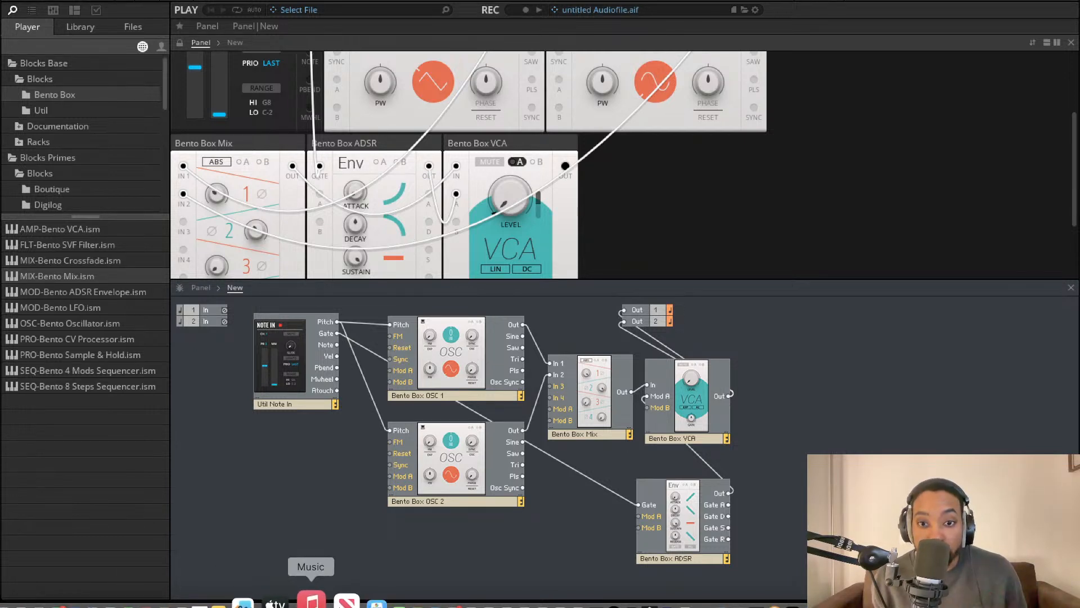
- Move the Bento Box ADSR block slightly closer to the VCA and rename it AMP ADSR
left_click_drag(693, 487, 681, 470)
double_click(653, 541)
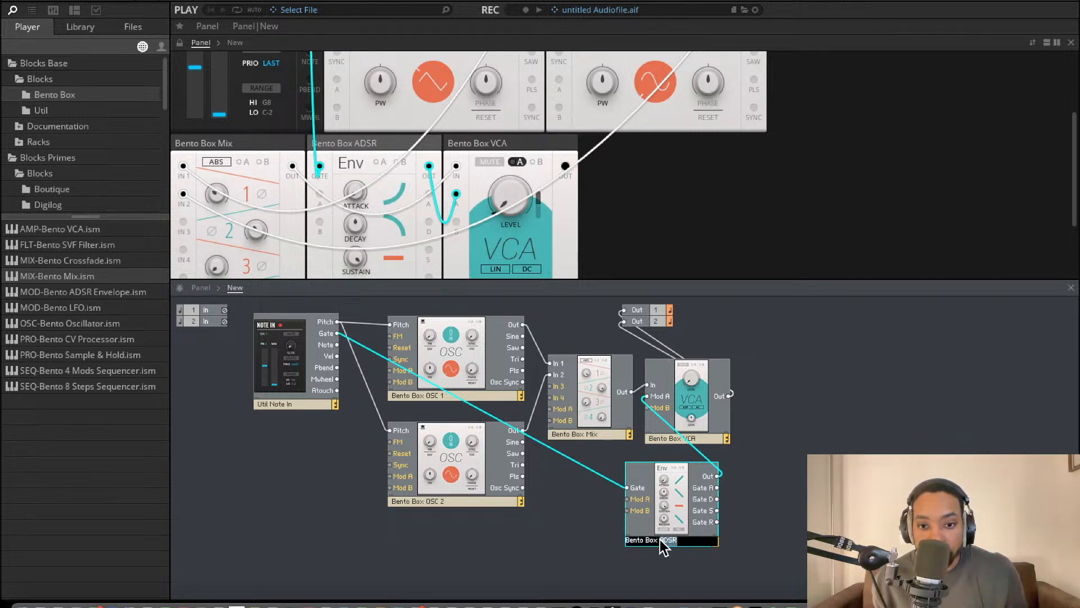
left_click_drag(657, 539, 591, 538)
key("BackSpace")
type("AMP")
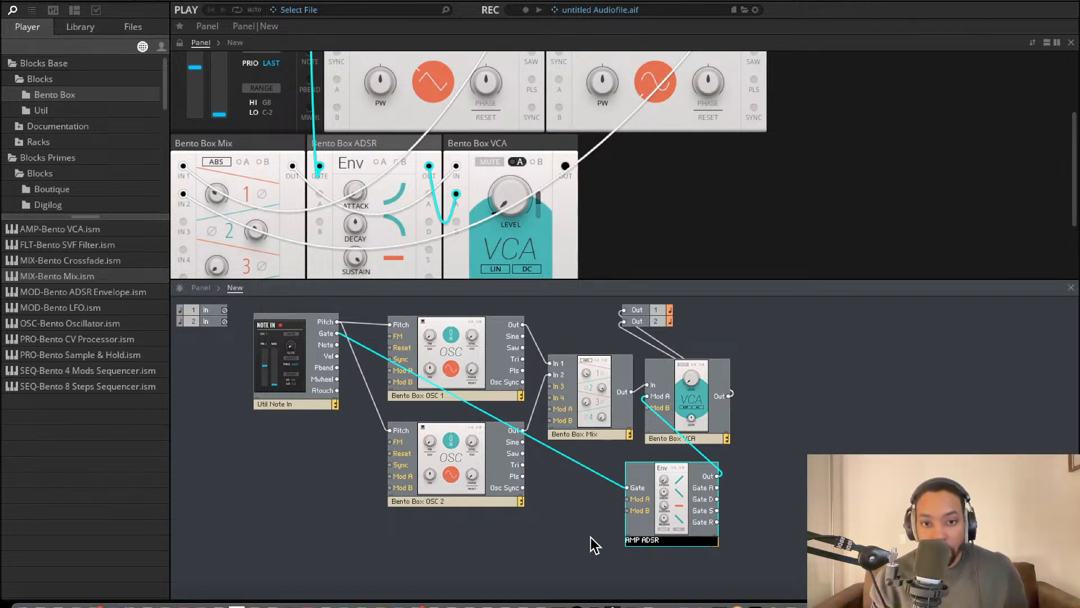
left_click(591, 495)
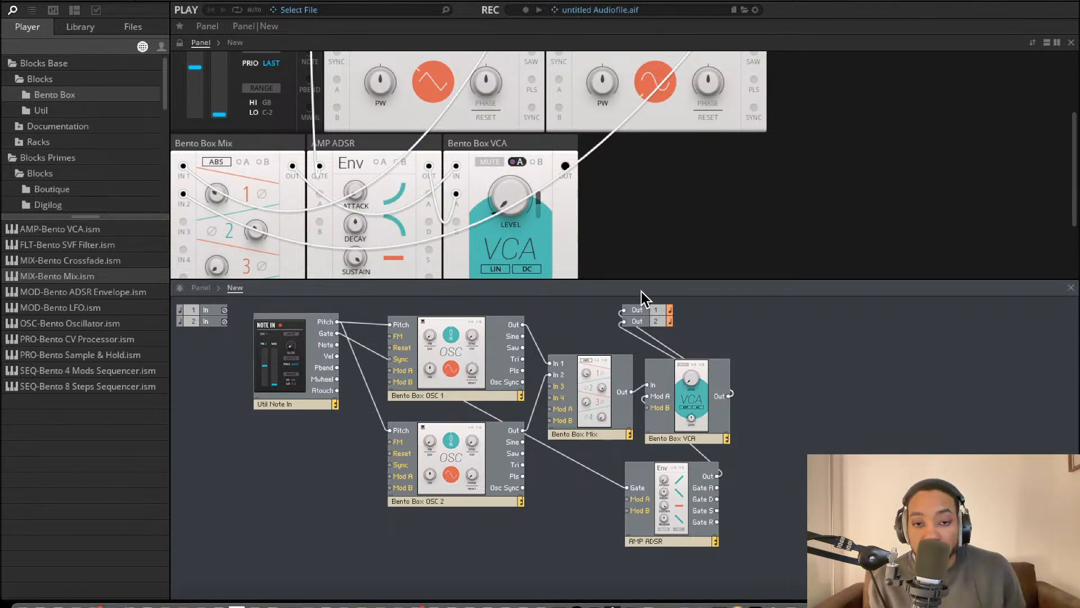
scroll(394, 230, "down", 1)
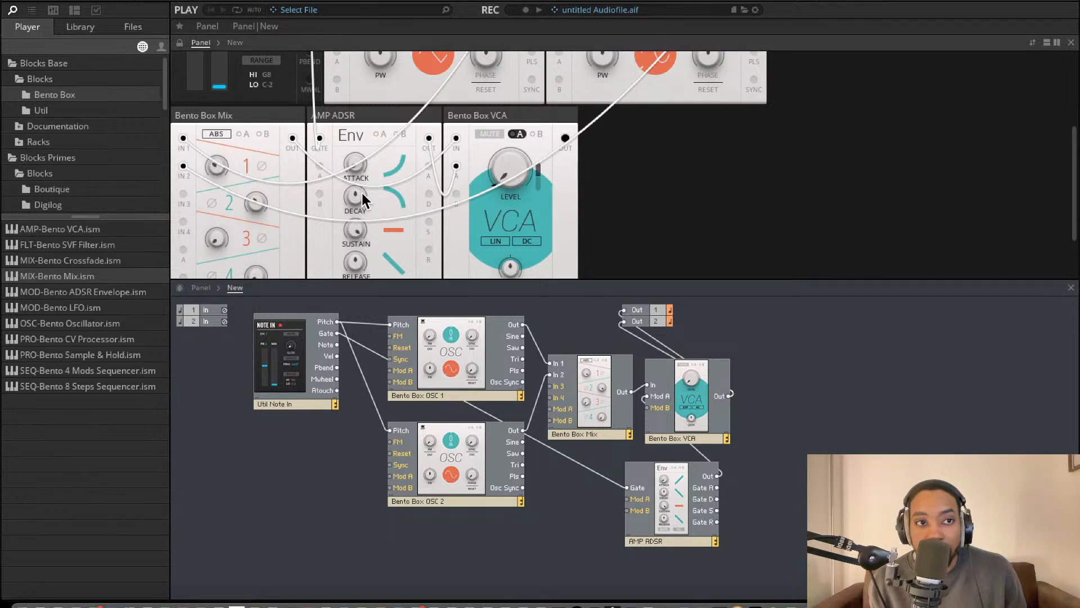
scroll(358, 195, "down", 1)
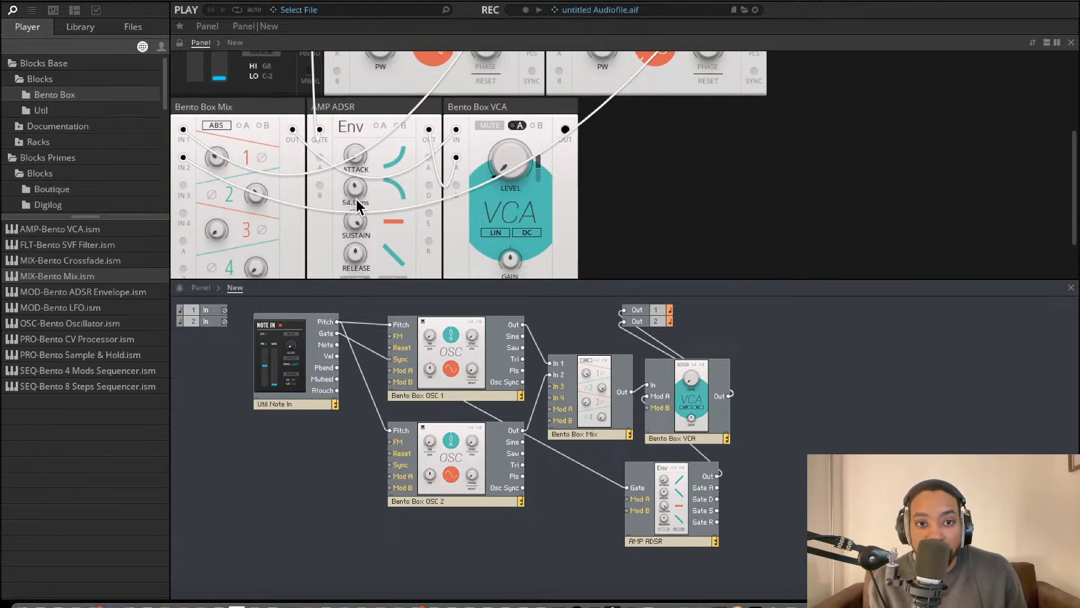
- Adjust the decay time and sustain level of the AMP ADSR envelope
scroll(357, 176, "up", 3)
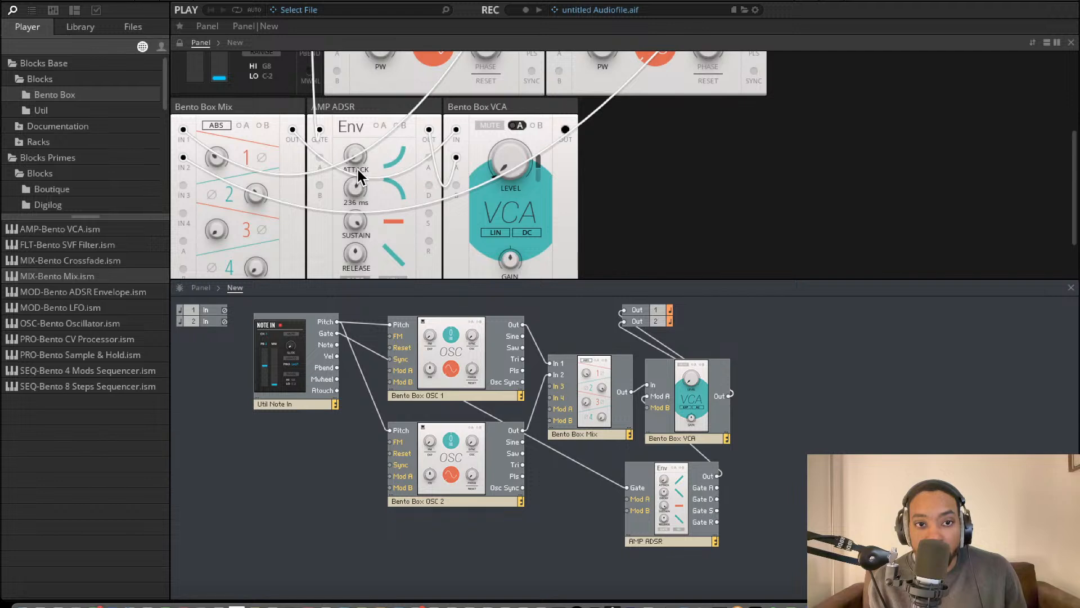
scroll(359, 169, "up", 2)
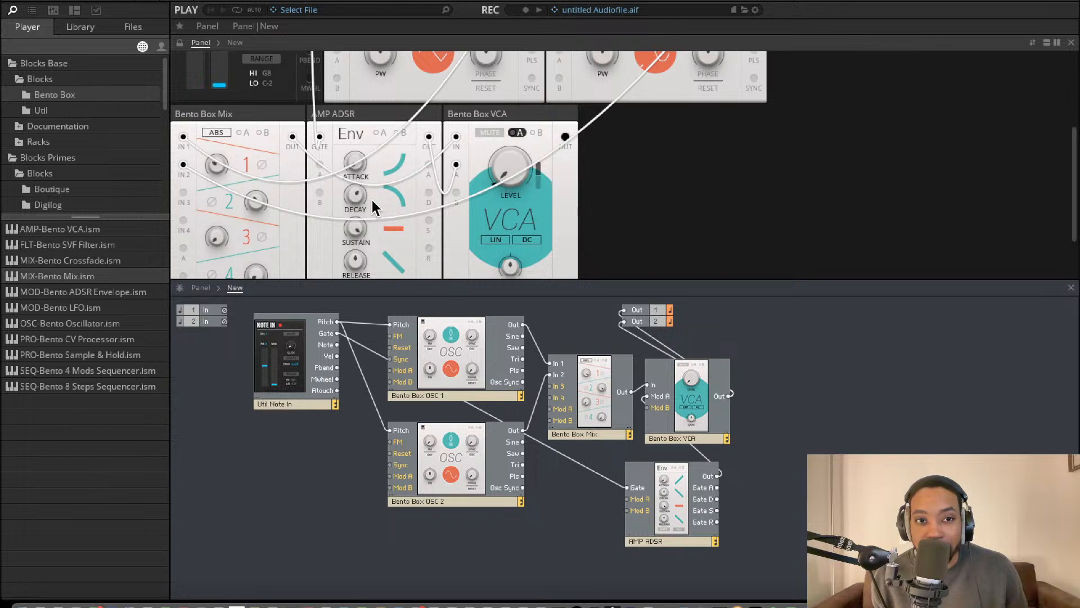
mouse_move(354, 210)
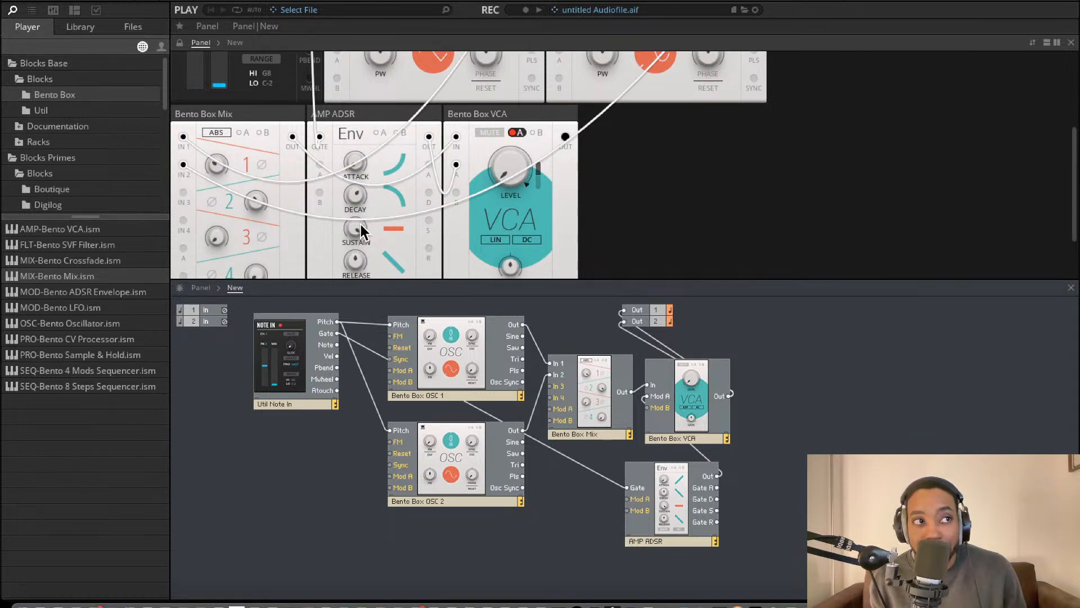
scroll(363, 230, "up", 1)
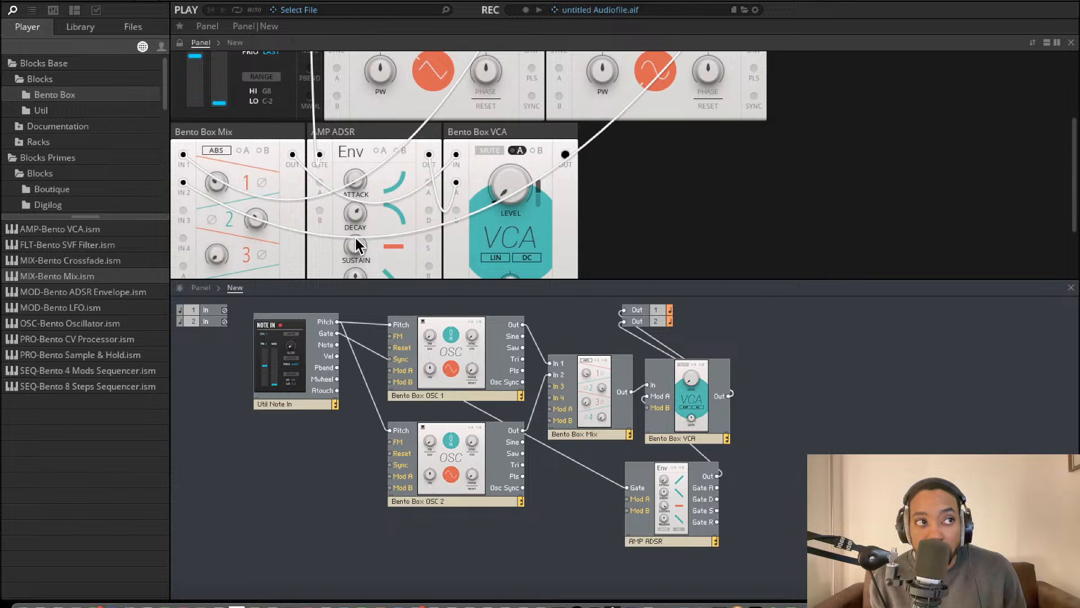
scroll(364, 225, "down", 2)
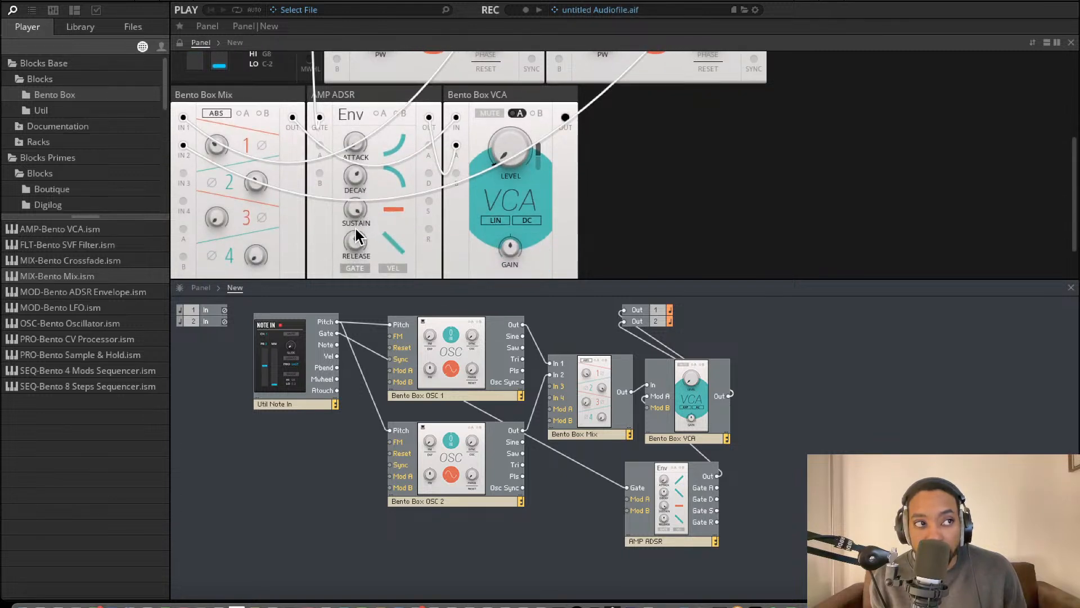
left_click_drag(356, 210, 359, 271)
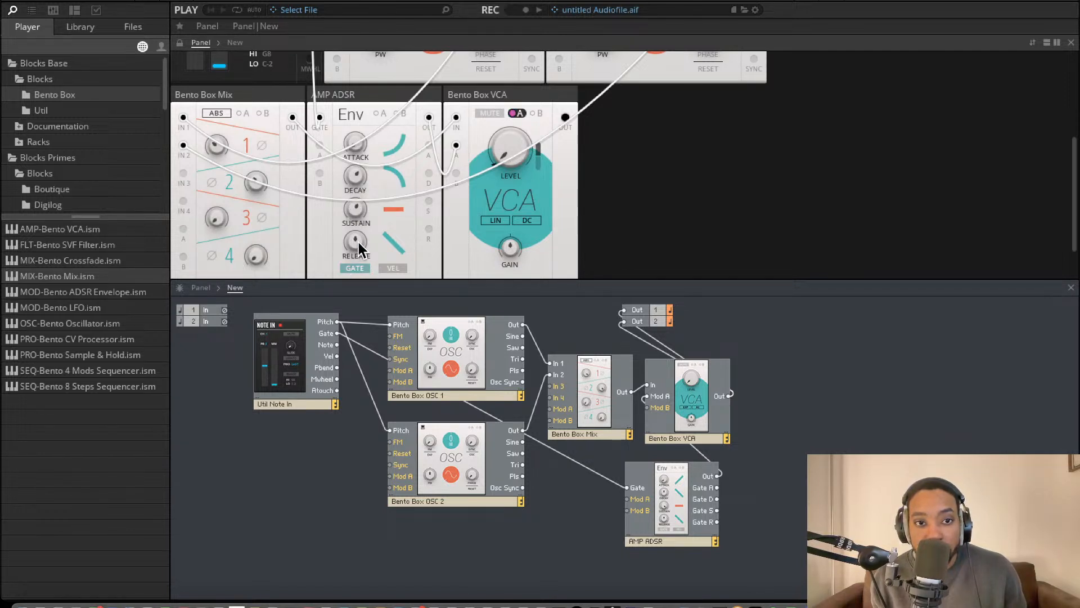
- Try AMP ADSR release times from a few milliseconds up to 9.99 s, and readjust the attack and release
left_click_drag(354, 240, 357, 299)
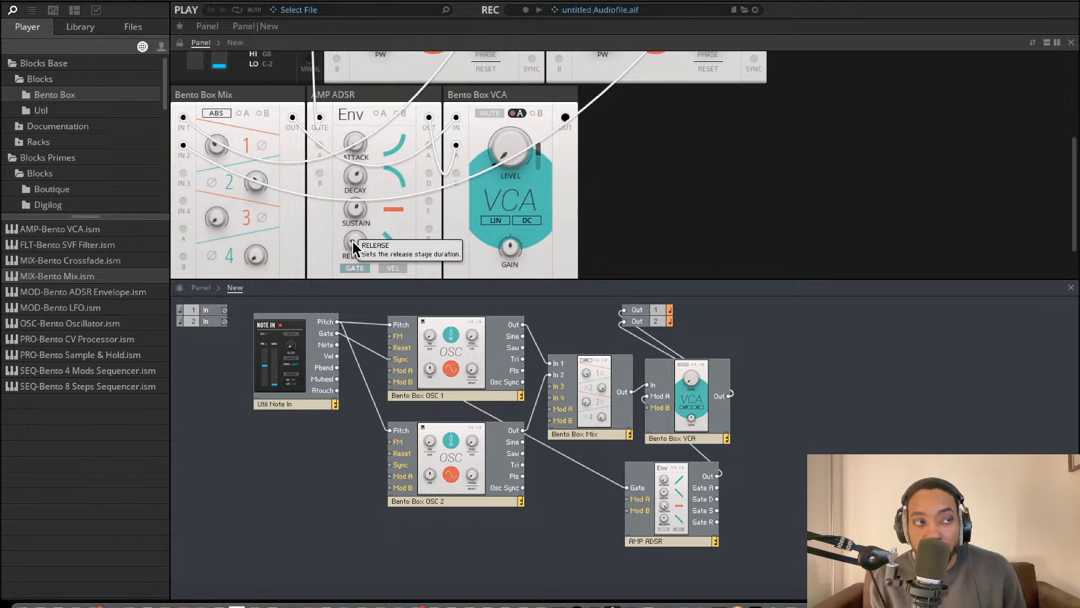
left_click_drag(352, 246, 364, 48)
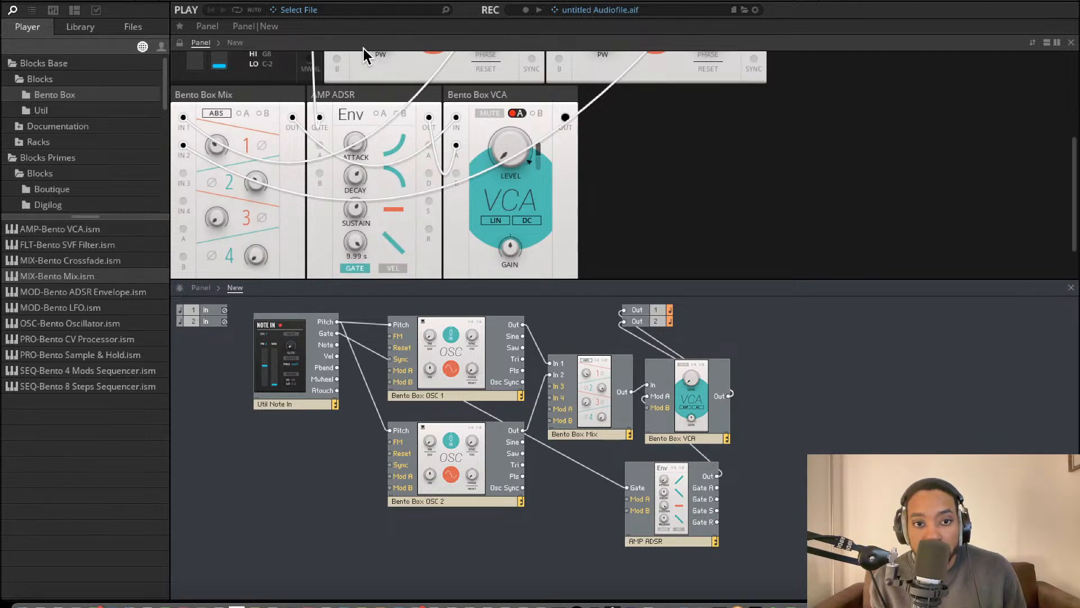
left_click_drag(356, 236, 352, 316)
left_click_drag(353, 258, 345, 299)
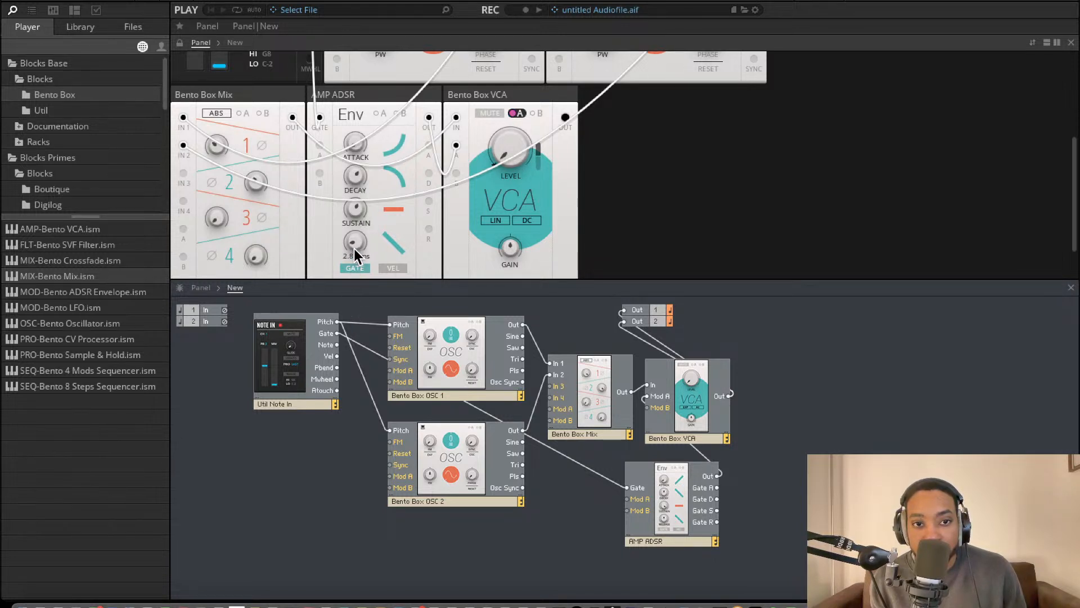
left_click_drag(354, 247, 354, 256)
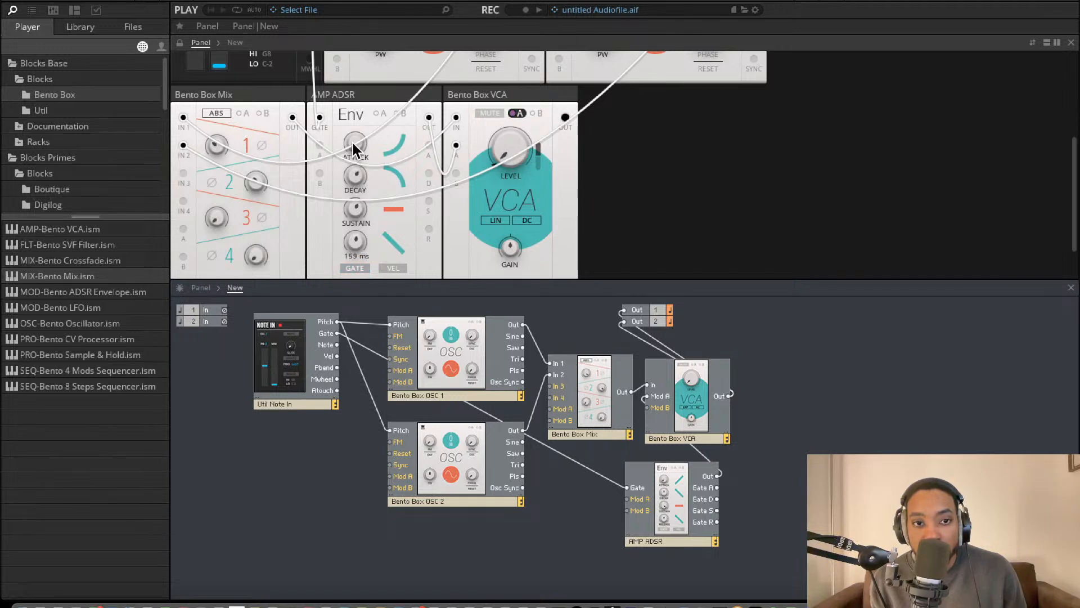
left_click_drag(353, 145, 354, 143)
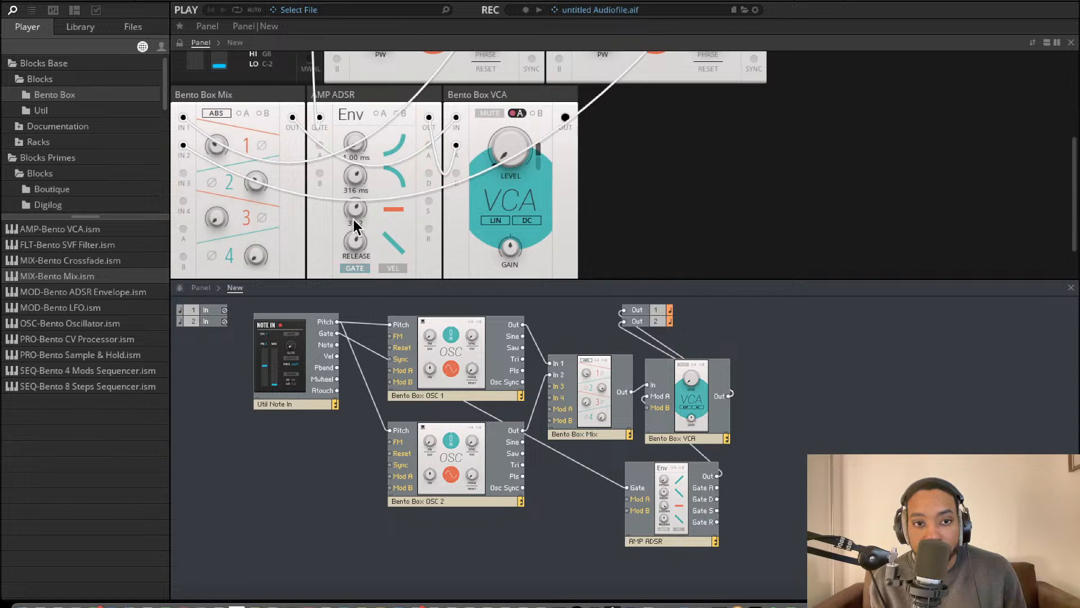
mouse_move(351, 241)
left_mouse_down()
mouse_move(355, 227)
mouse_move(355, 242)
left_mouse_up()
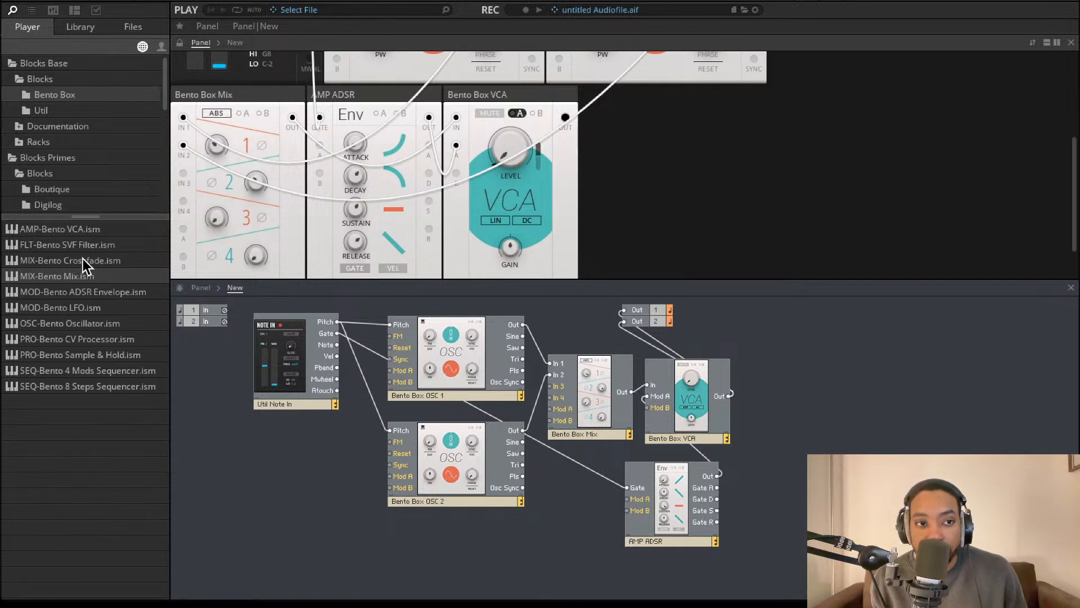
- Add a Bento Box SVF filter to the structure and shift the VCA and AMP ADSR blocks aside to make room
left_click_drag(84, 245, 575, 515)
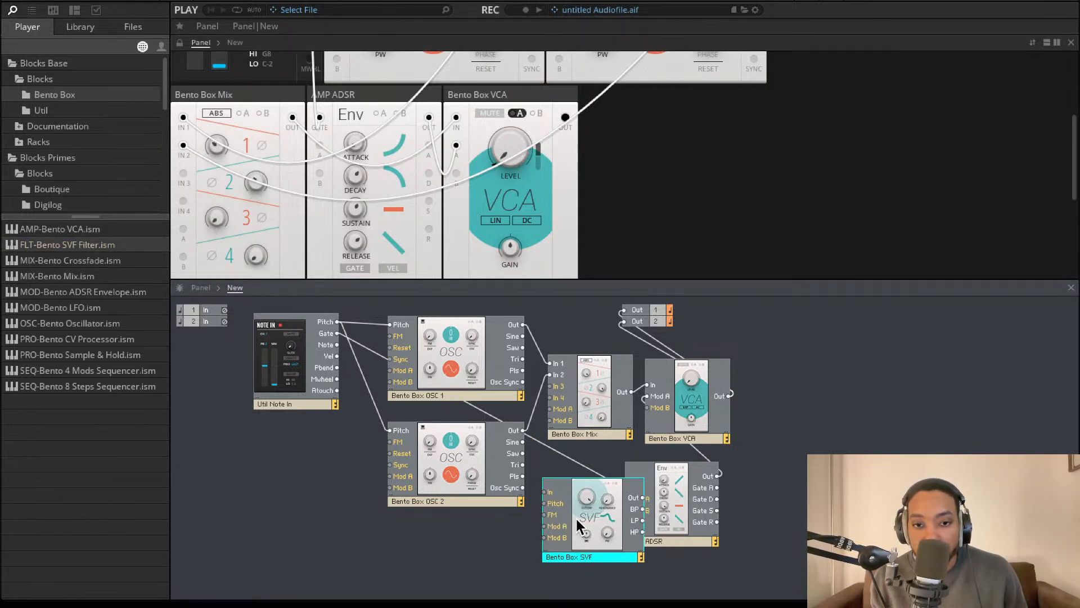
left_click(663, 350)
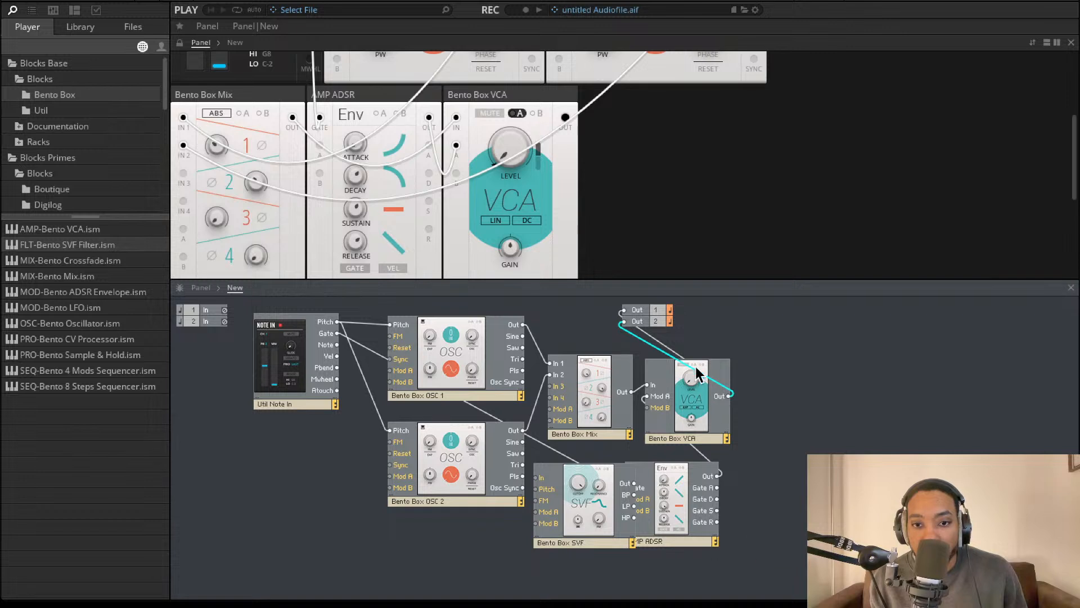
left_click_drag(704, 323, 742, 568)
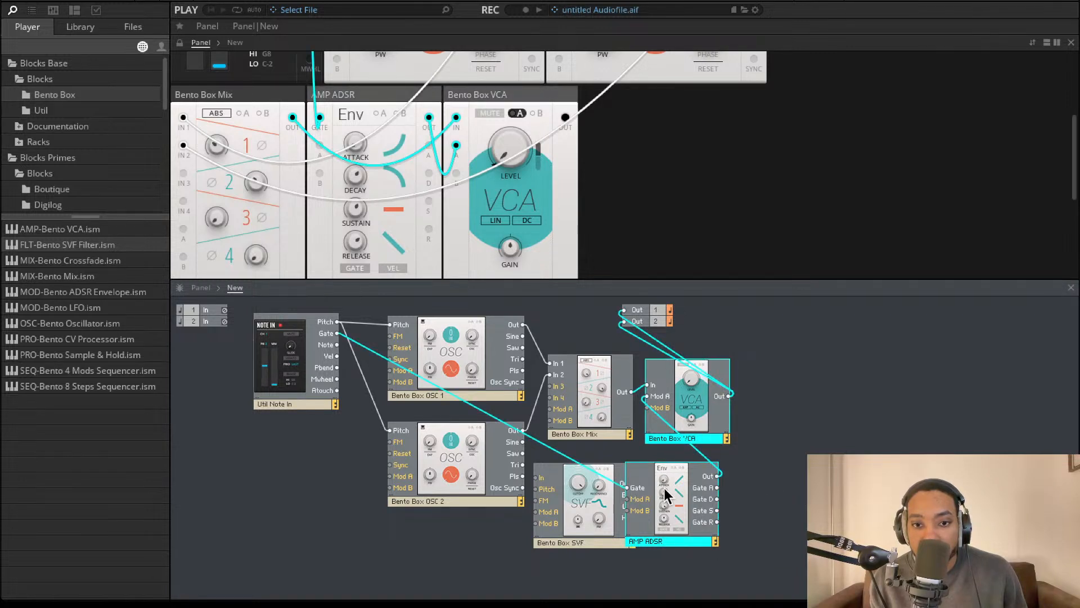
left_click_drag(664, 498, 765, 520)
- Patch the Bento Box SVF between mixer and VCA, wiring Mix Out to its In and its Out to the VCA In
left_click_drag(596, 504, 711, 457)
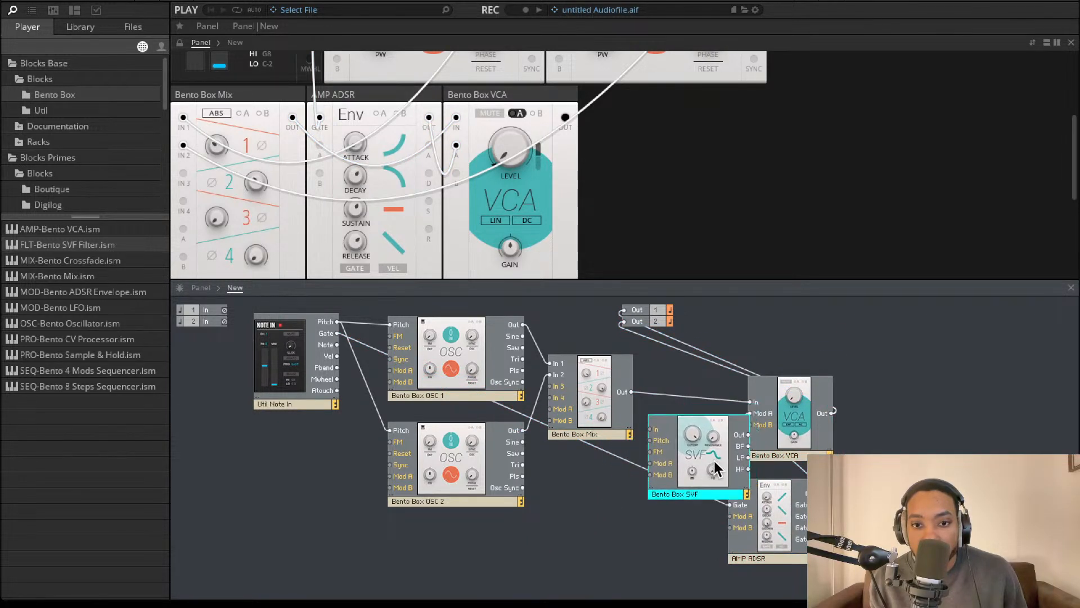
left_click_drag(652, 429, 632, 392)
left_click_drag(718, 463, 750, 401)
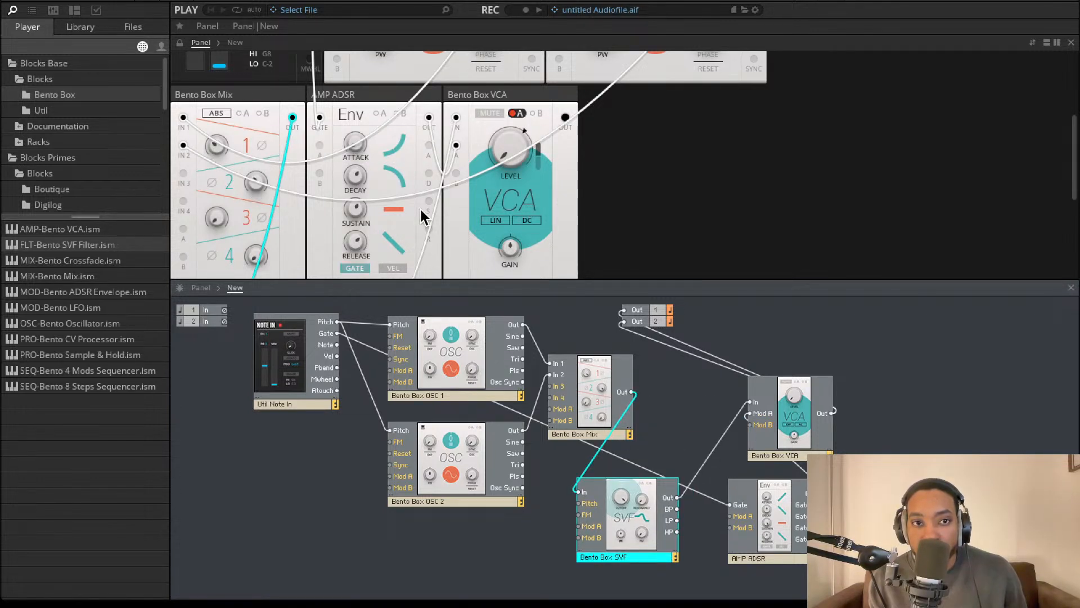
- Sweep the cutoff of the Bento Box SVF filter down and back up
scroll(422, 209, "down", 3)
scroll(423, 213, "up", 1)
left_click_drag(230, 143, 238, 282)
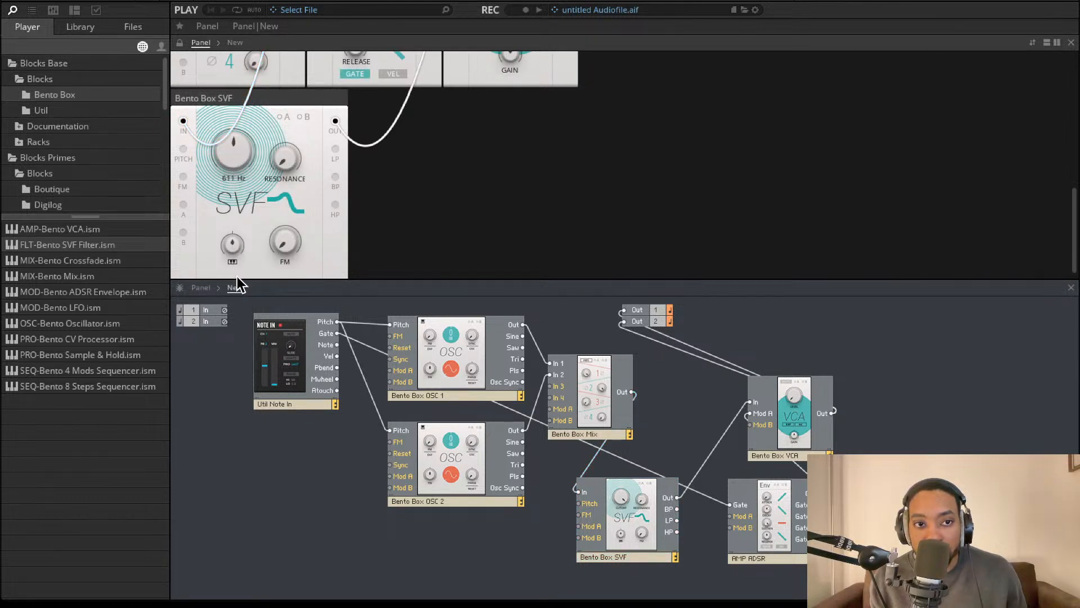
left_click_drag(258, 325, 248, 201)
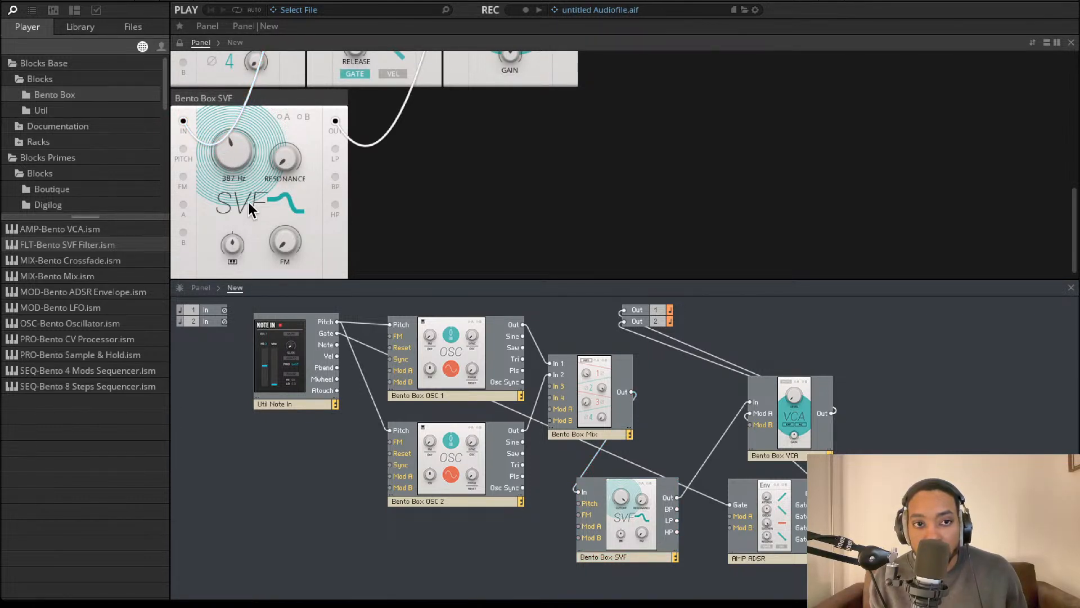
- Rearrange the panel blocks so the second row runs Bento Box Mix, AMP ADSR, Bento Box SVF, Bento Box VCA
scroll(319, 201, "up", 3)
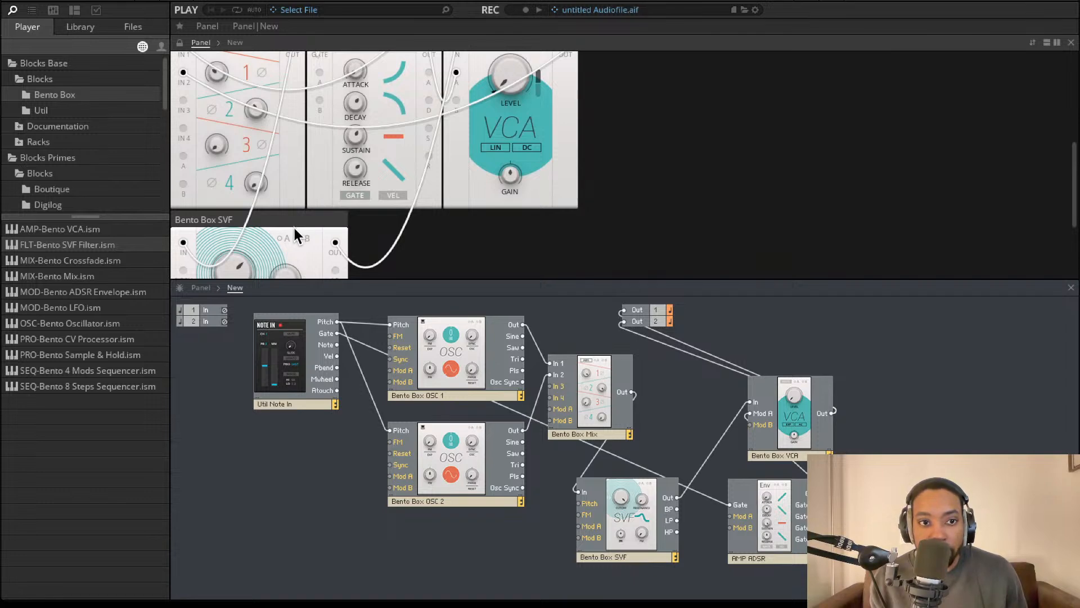
left_click_drag(293, 228, 415, 37)
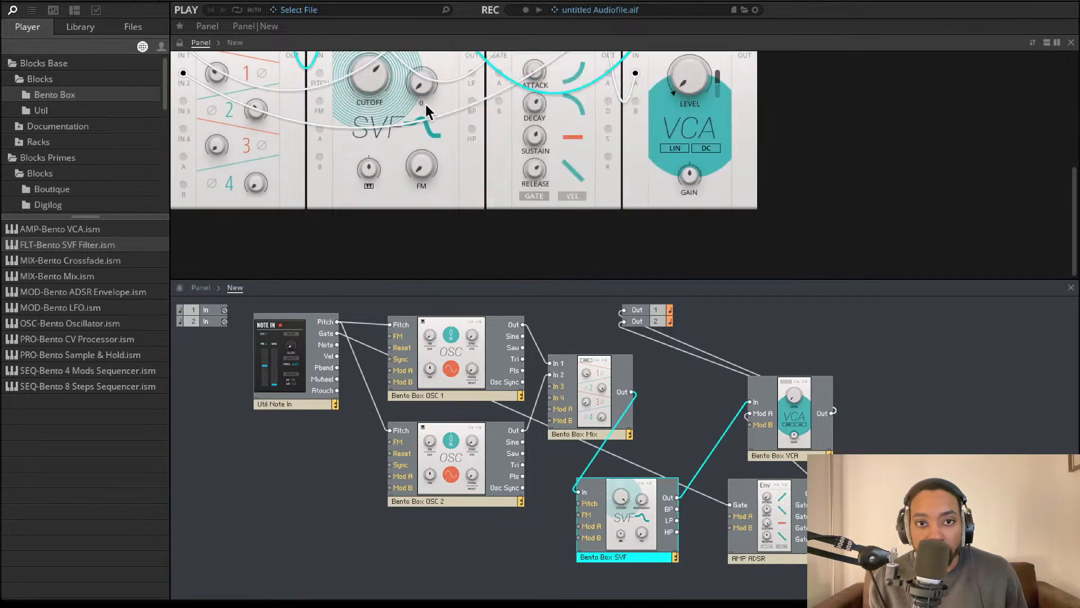
scroll(439, 112, "up", 4)
scroll(599, 135, "up", 1)
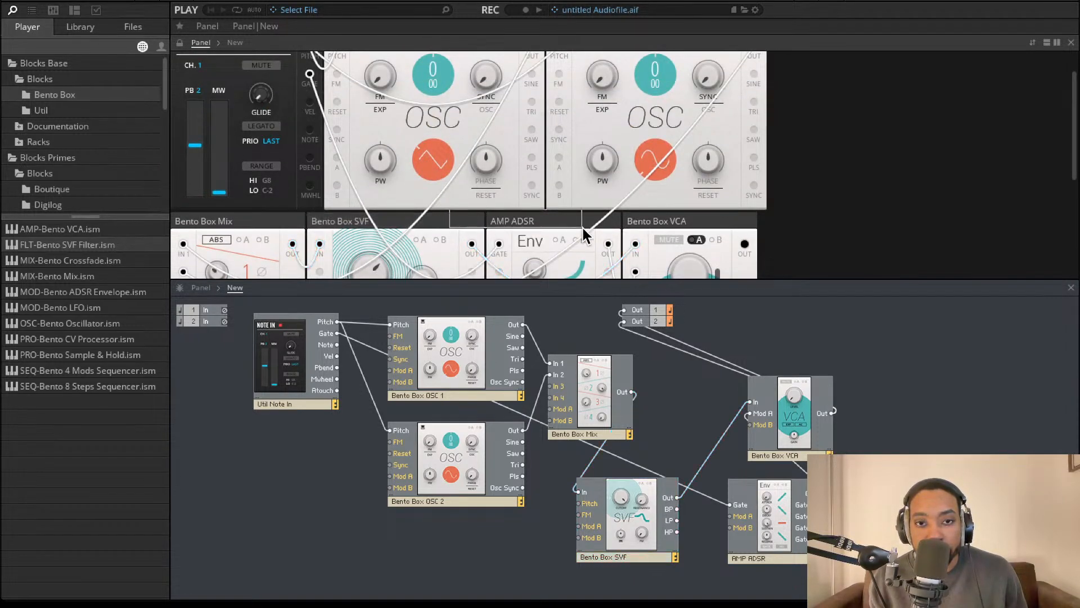
left_click_drag(470, 231, 639, 217)
left_click_drag(564, 238, 343, 211)
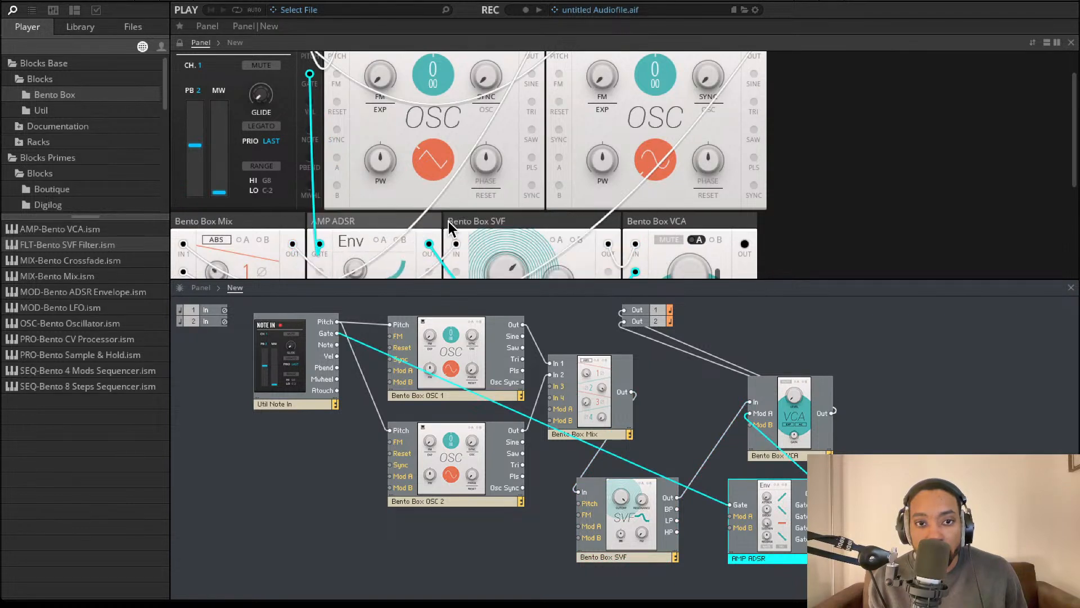
- Raise the SVF cutoff to about 4.3 kHz and switch the filter response type back and forth
scroll(454, 227, "down", 3)
left_click_drag(504, 203, 510, 156)
left_click(567, 252)
left_click(566, 250)
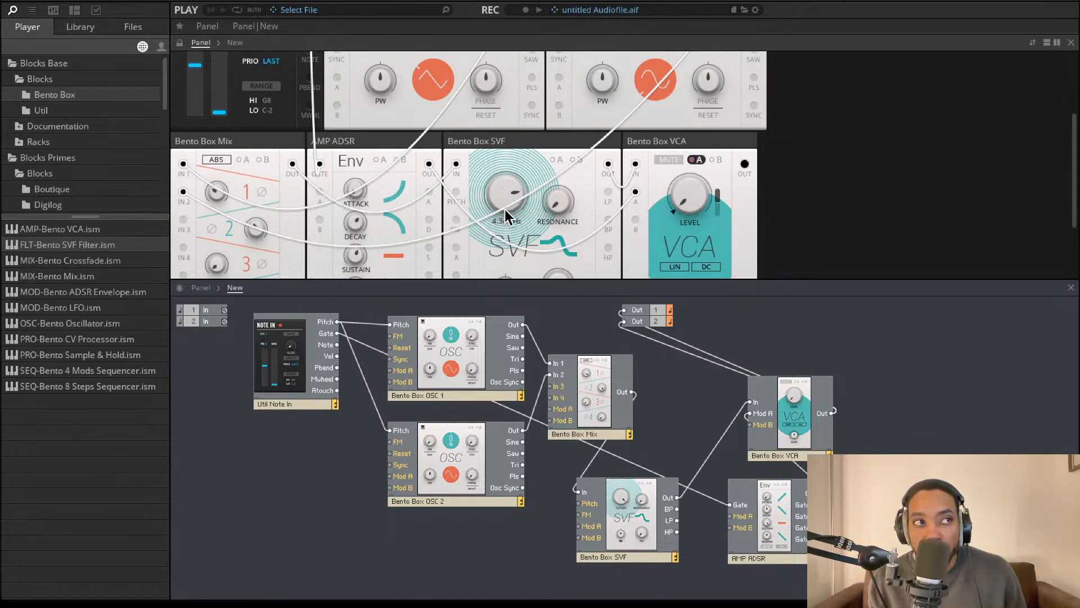
- Sweep the SVF filter cutoff through high and low frequencies and leave it at 165 Hz
mouse_move(512, 209)
left_click_drag(512, 209, 493, 276)
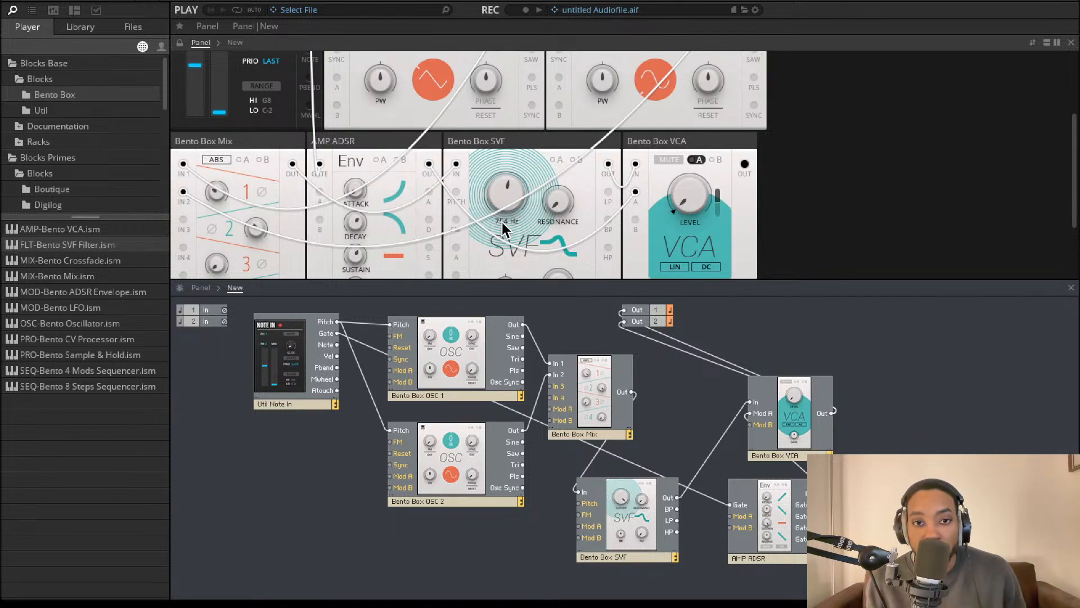
left_click_drag(503, 173, 502, 153)
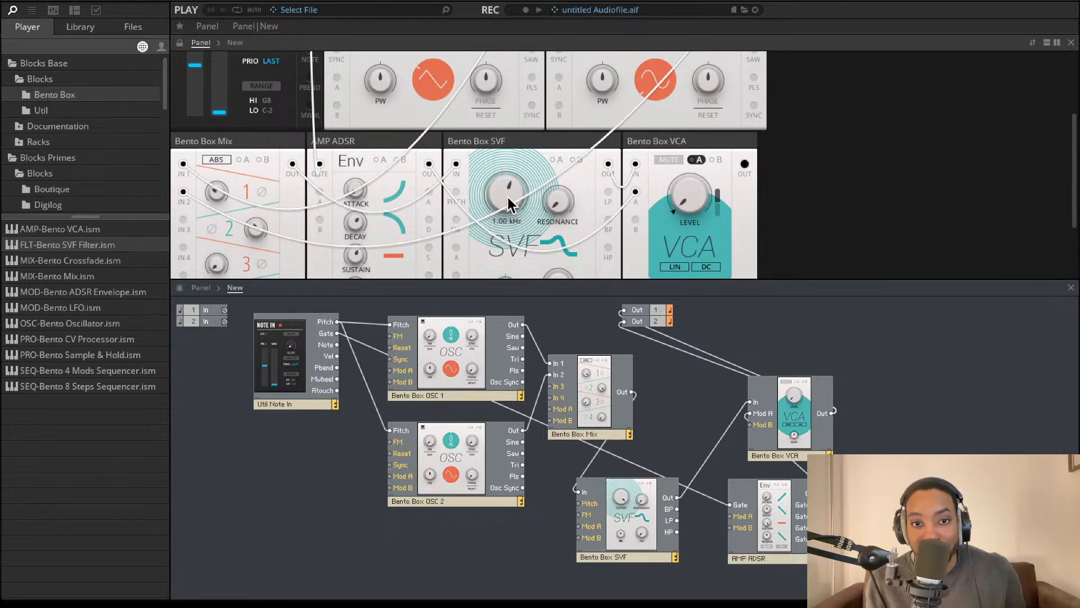
mouse_move(507, 220)
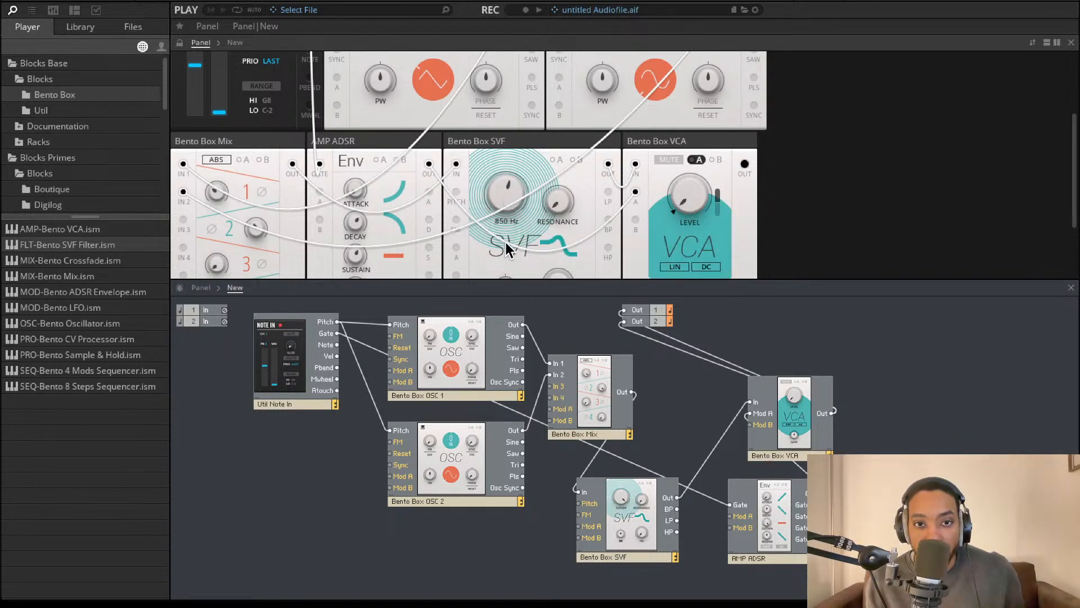
left_click_drag(505, 242, 509, 382)
left_click_drag(498, 277, 500, 266)
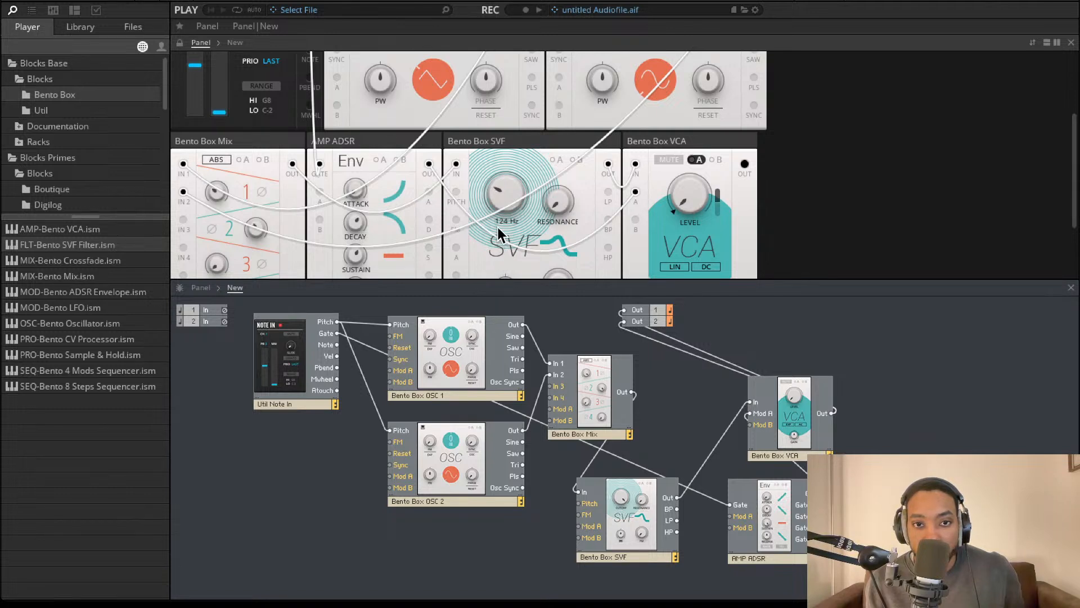
left_click_drag(490, 210, 470, 113)
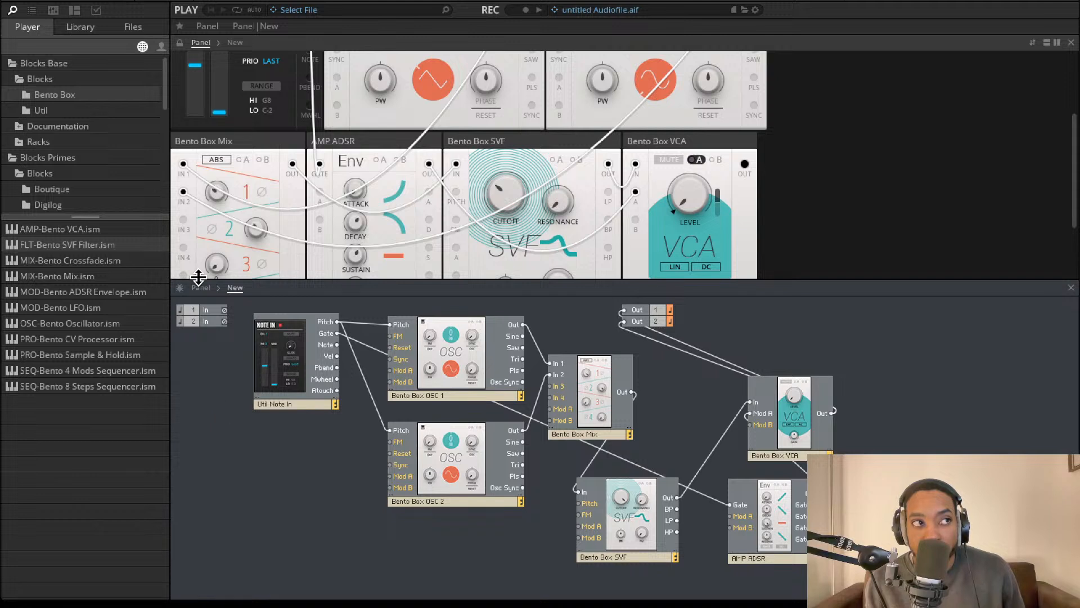
mouse_move(552, 193)
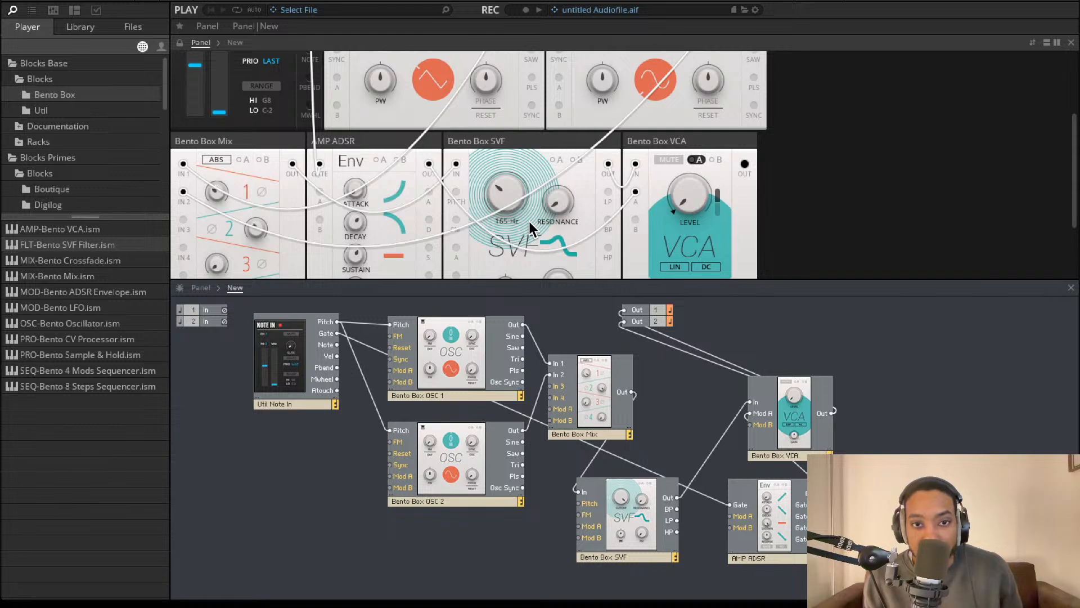
- Try the FM amount of the Bento Box SVF and leave it at 0
scroll(528, 219, "down", 3)
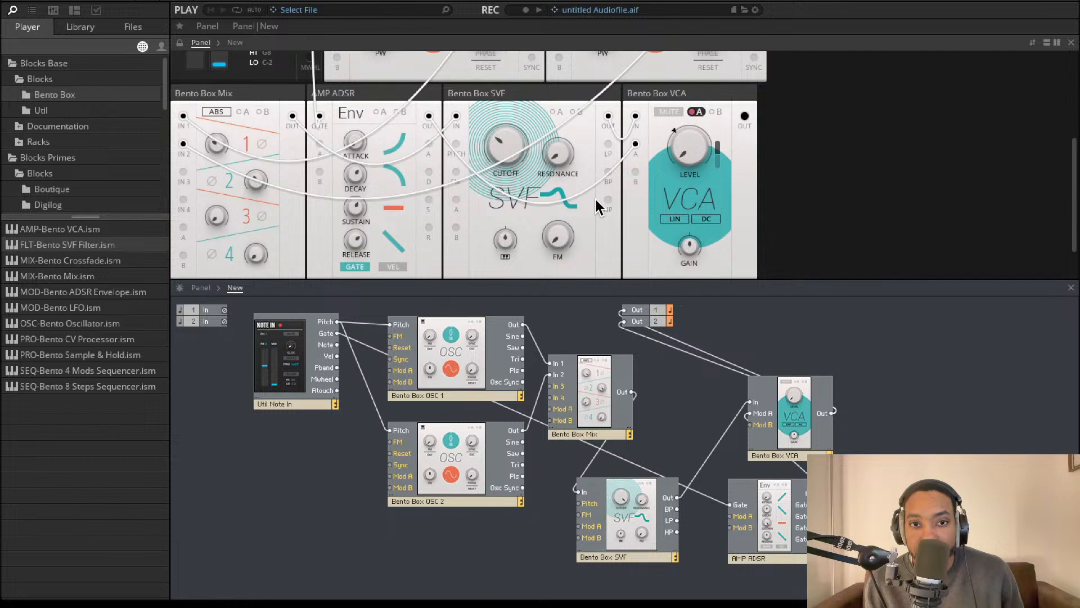
mouse_move(557, 224)
left_click_drag(558, 223, 560, 156)
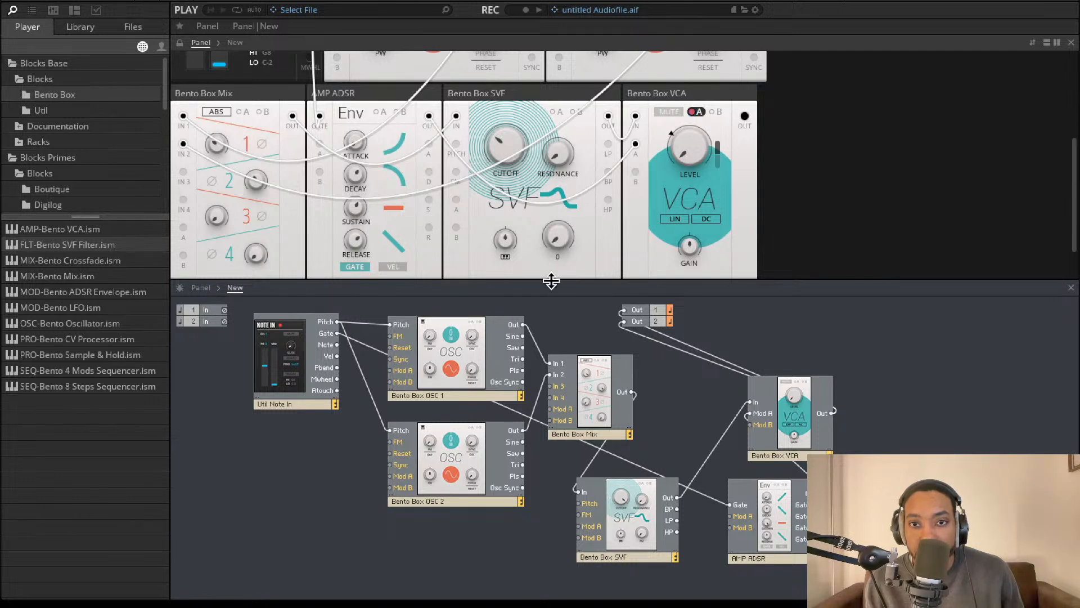
- Show the modulation A amount controls on the AMP ADSR block
mouse_move(505, 252)
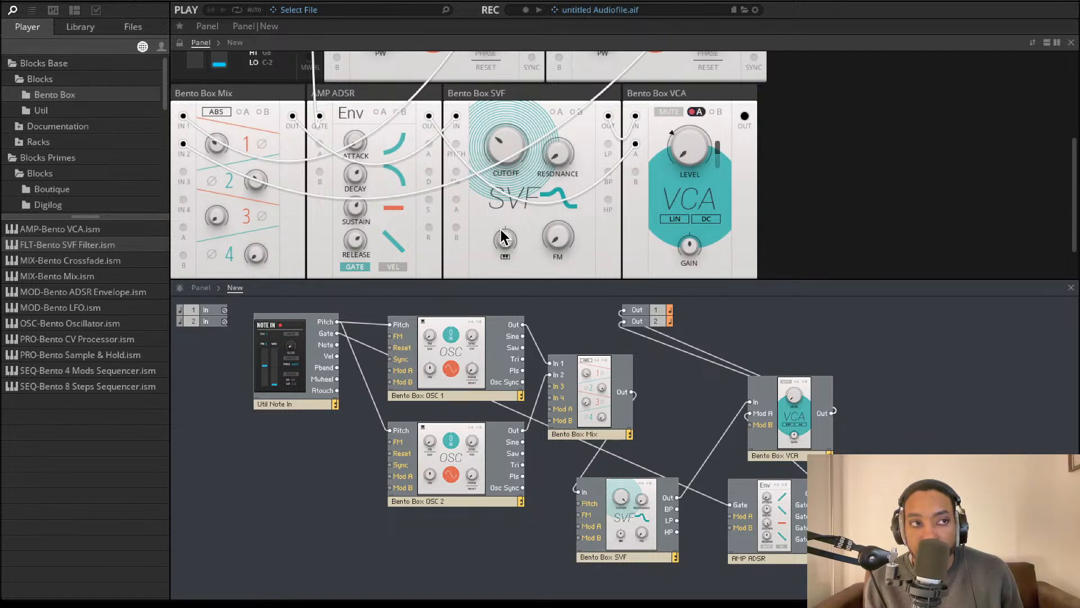
scroll(509, 190, "up", 1)
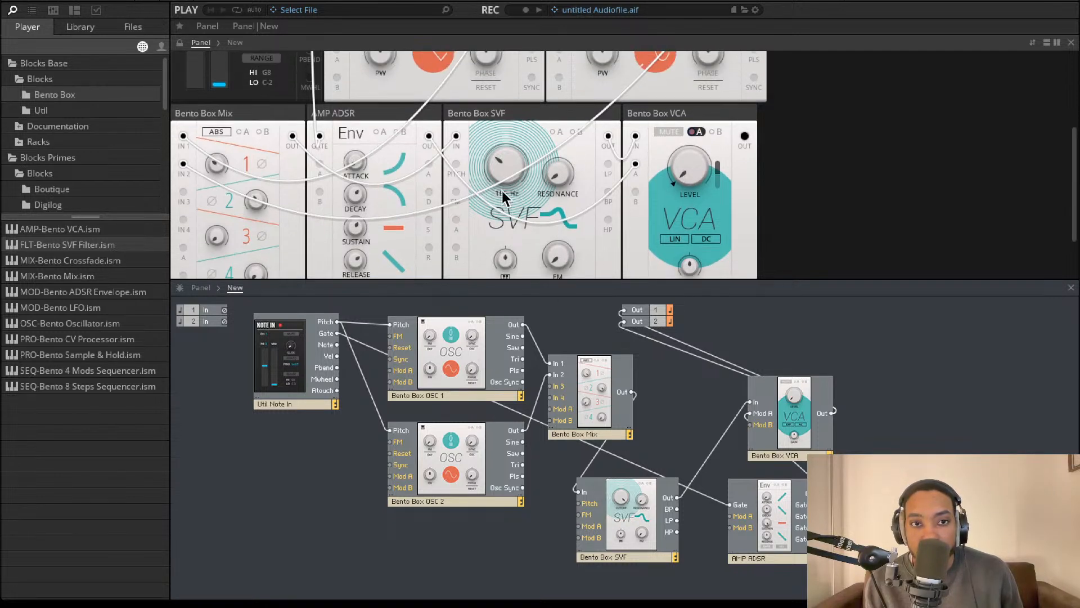
left_click(380, 130)
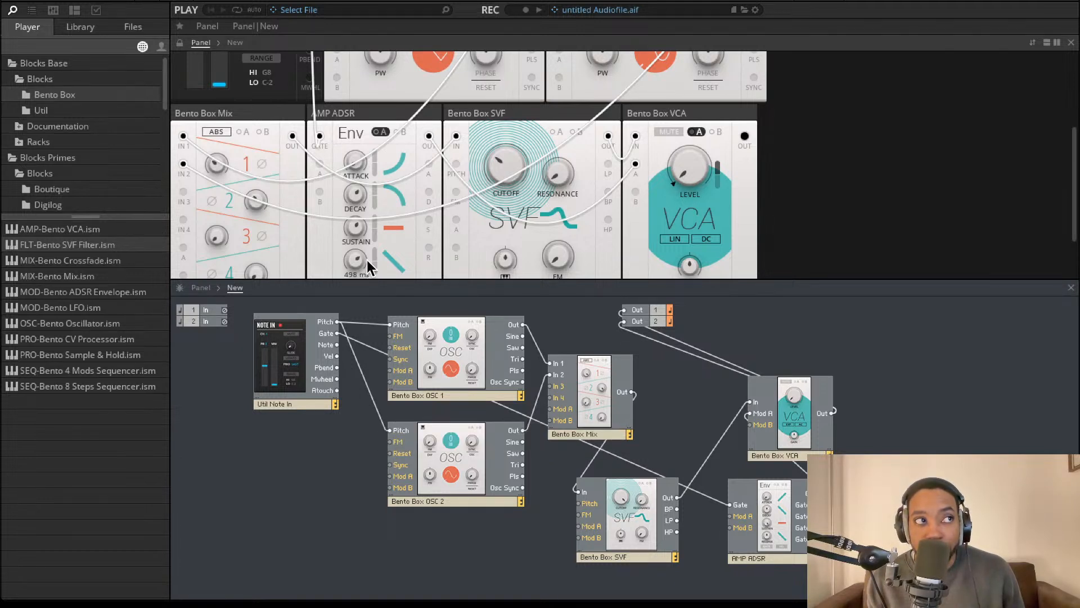
- Set the glide time of the Util Note In block to about 1.6 s
scroll(380, 235, "up", 3)
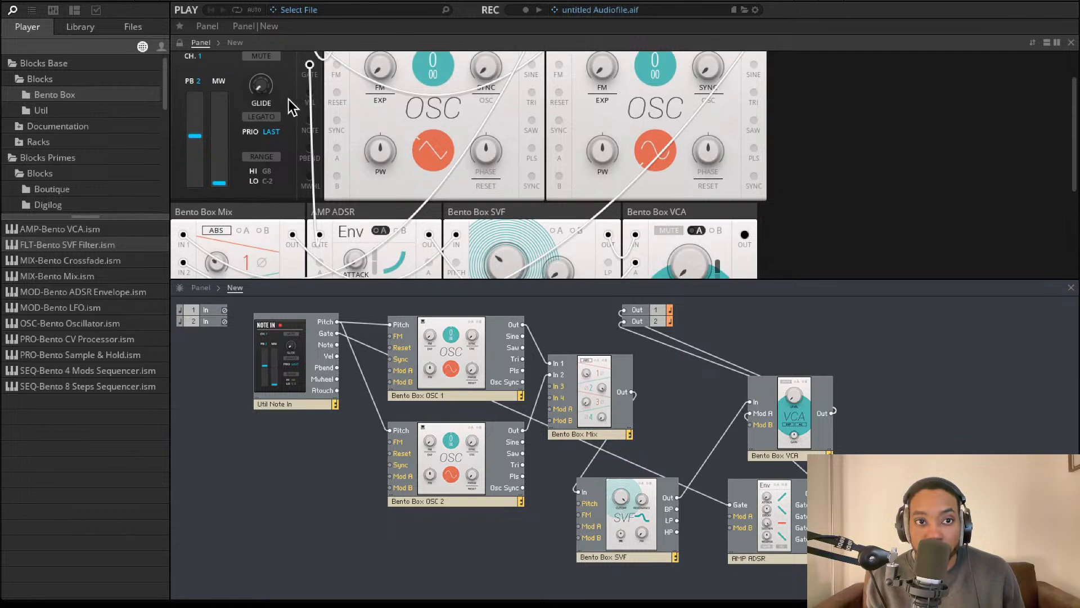
scroll(283, 100, "up", 2)
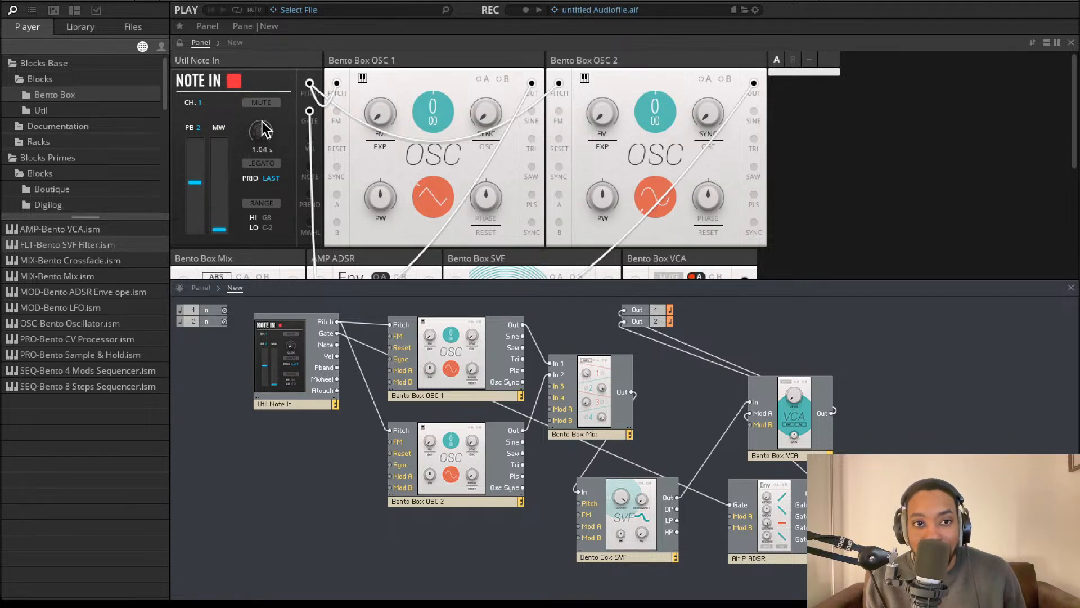
left_click_drag(264, 129, 323, 346)
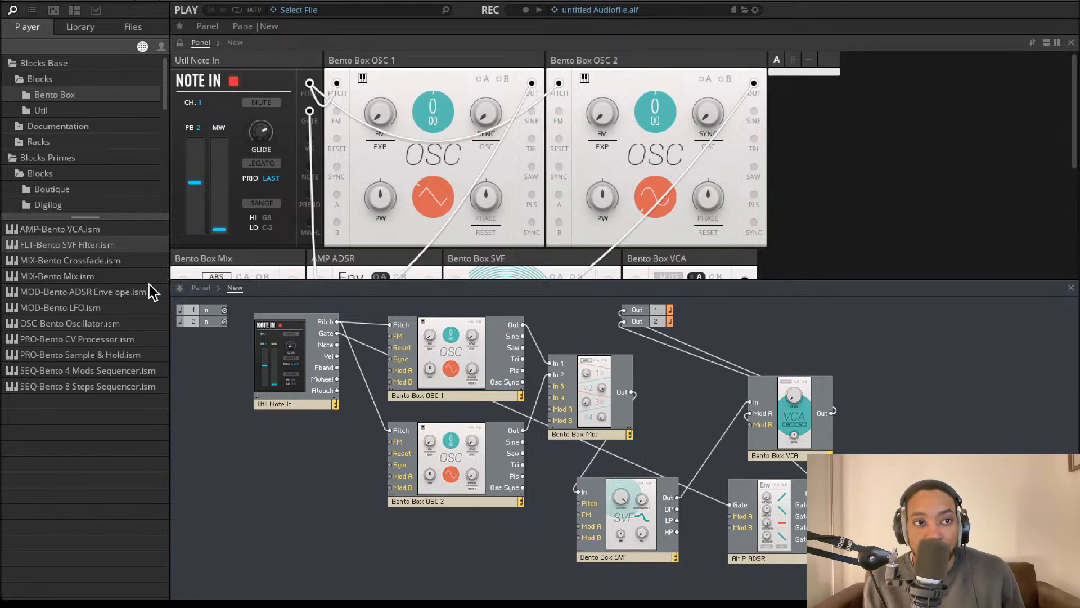
- Browse the block library folders, including Util, Racks, Rounds, West Coast and Modern, for an effect block to add
left_click(54, 114)
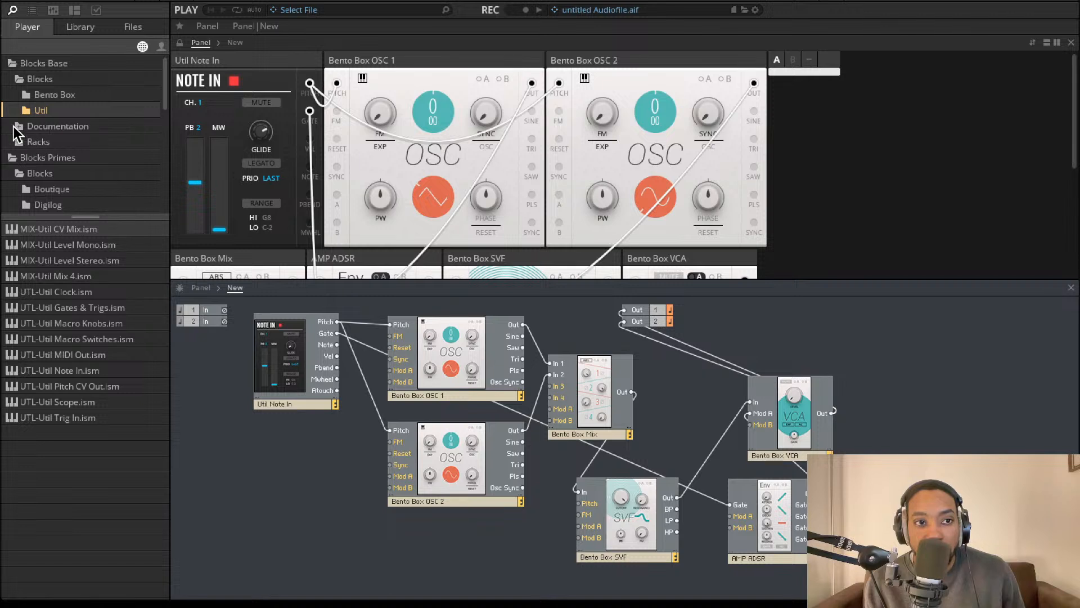
left_click(22, 171)
scroll(41, 182, "down", 4)
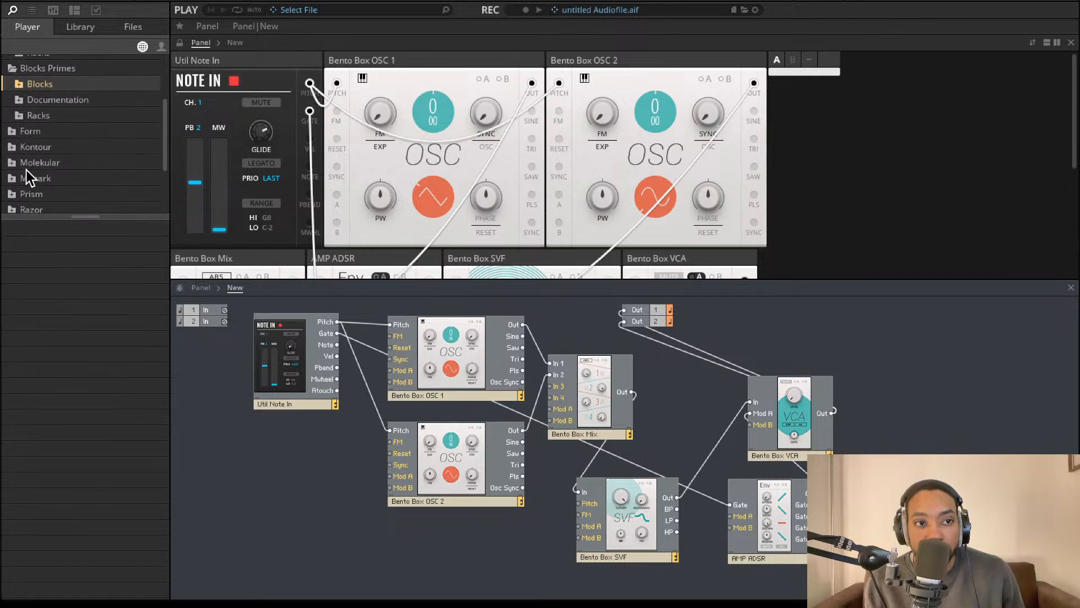
scroll(20, 130, "up", 3)
left_click(18, 99)
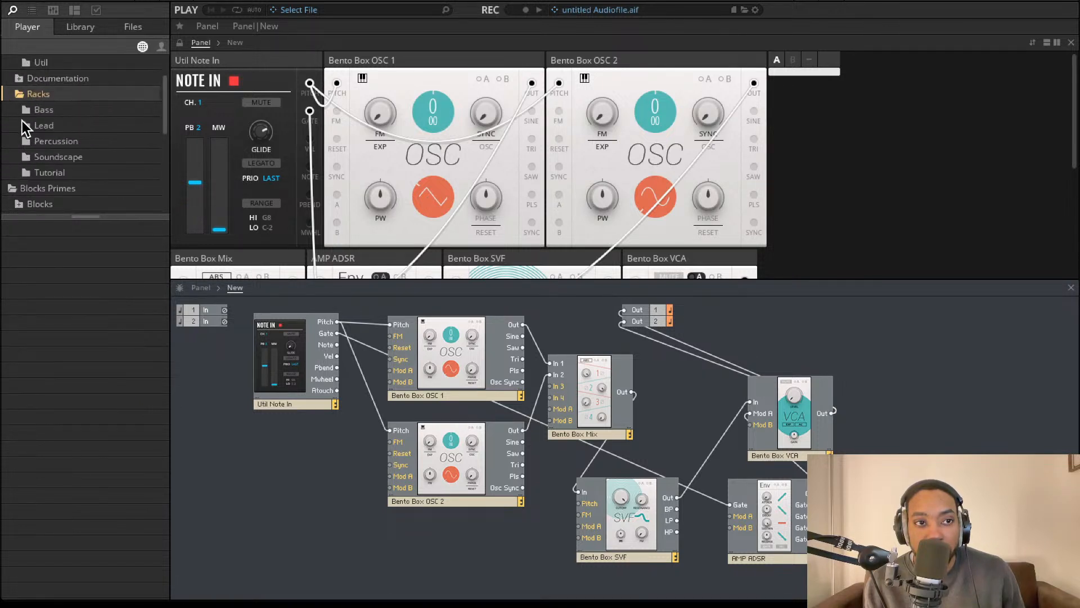
scroll(45, 163, "down", 4)
scroll(45, 168, "down", 2)
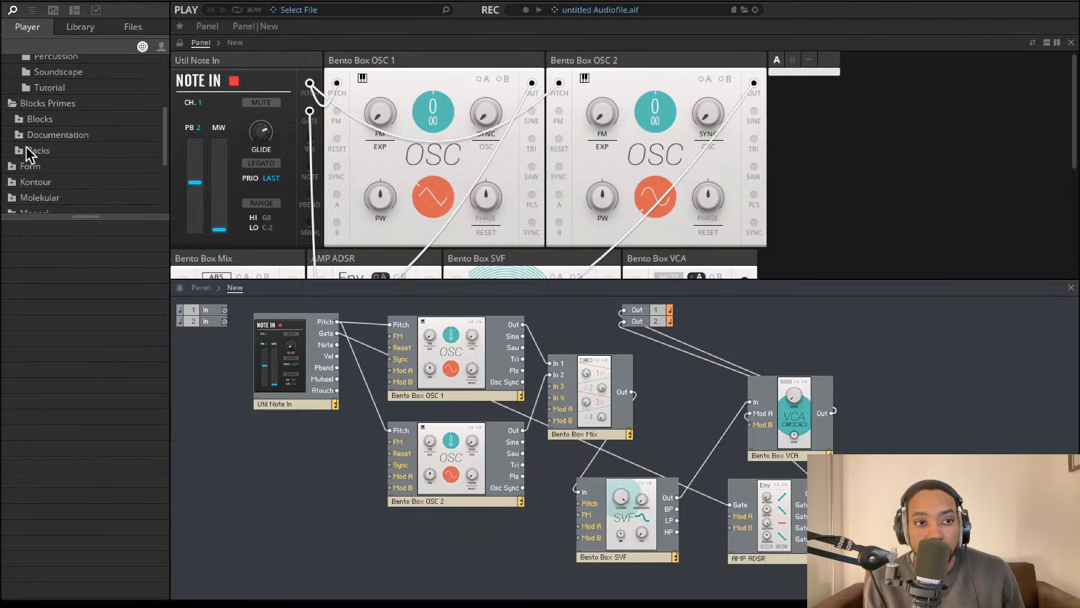
left_click(23, 119)
scroll(42, 170, "down", 7)
left_click(50, 117)
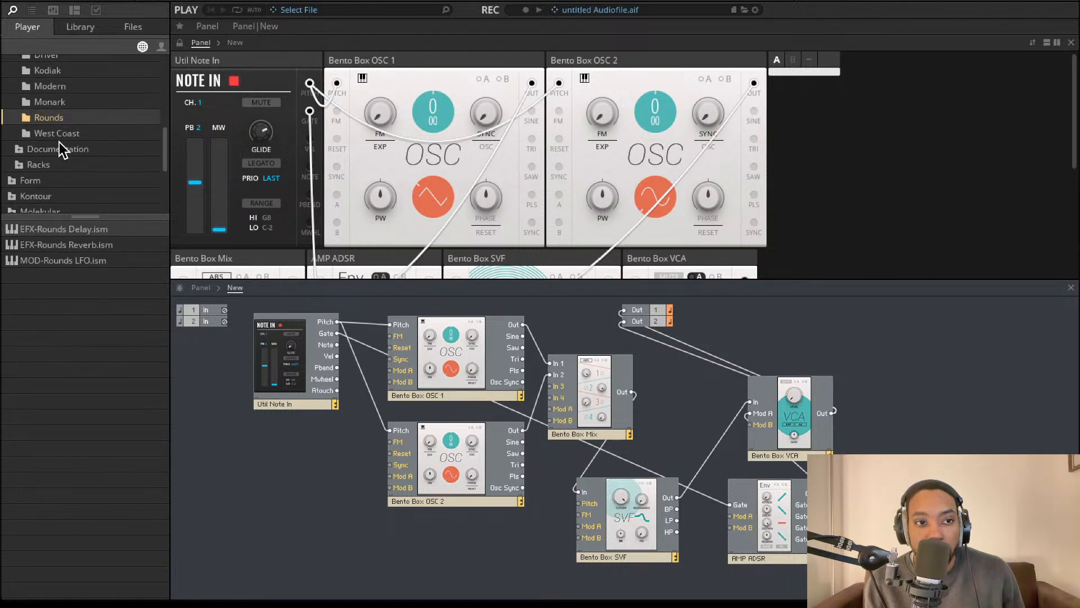
left_click(59, 134)
scroll(55, 129, "up", 1)
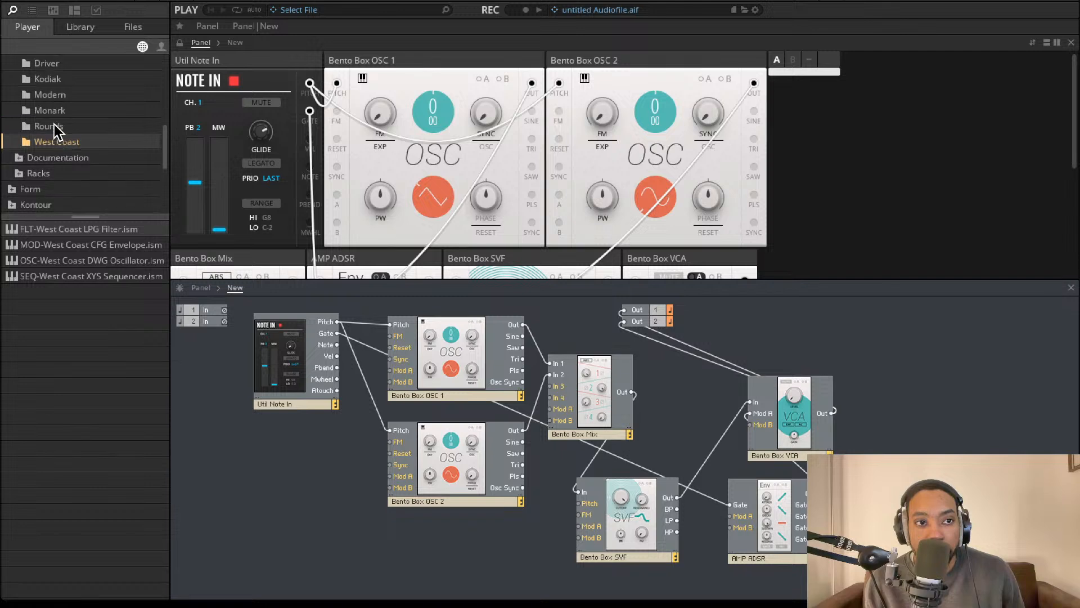
scroll(54, 123, "up", 3)
left_click(52, 118)
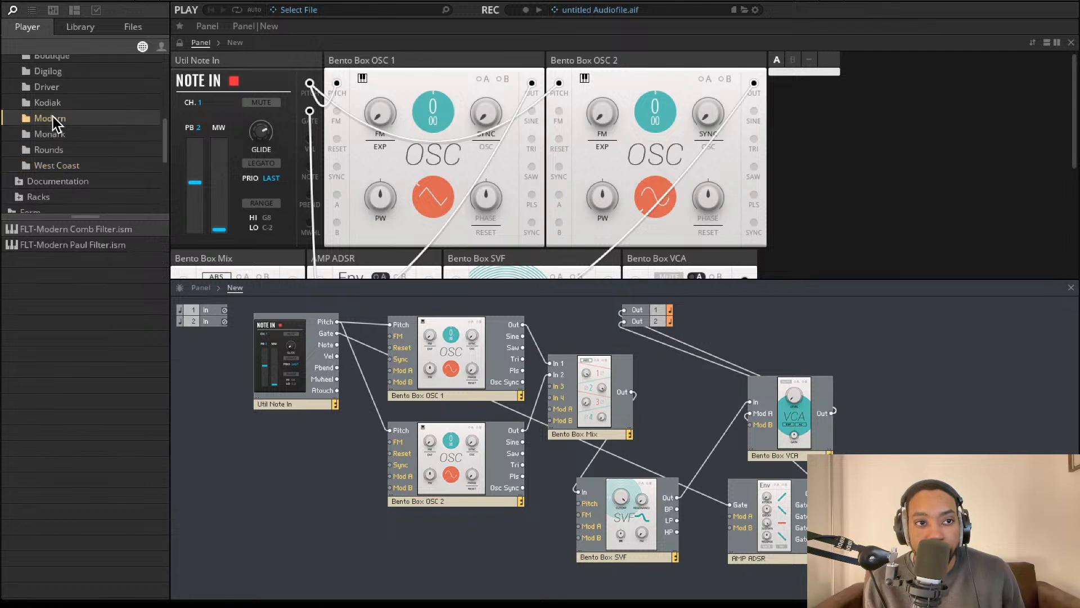
- Insert the Driver Distortion block between the VCA and the two main outputs, wiring both its left and right inputs and outputs
left_click(41, 86)
mouse_move(86, 229)
left_mouse_down()
mouse_move(858, 373)
mouse_move(900, 409)
mouse_move(946, 413)
left_mouse_up()
mouse_move(882, 389)
left_mouse_down()
mouse_move(825, 403)
mouse_move(848, 422)
mouse_move(833, 413)
left_mouse_up()
scroll(917, 377, "right", 2)
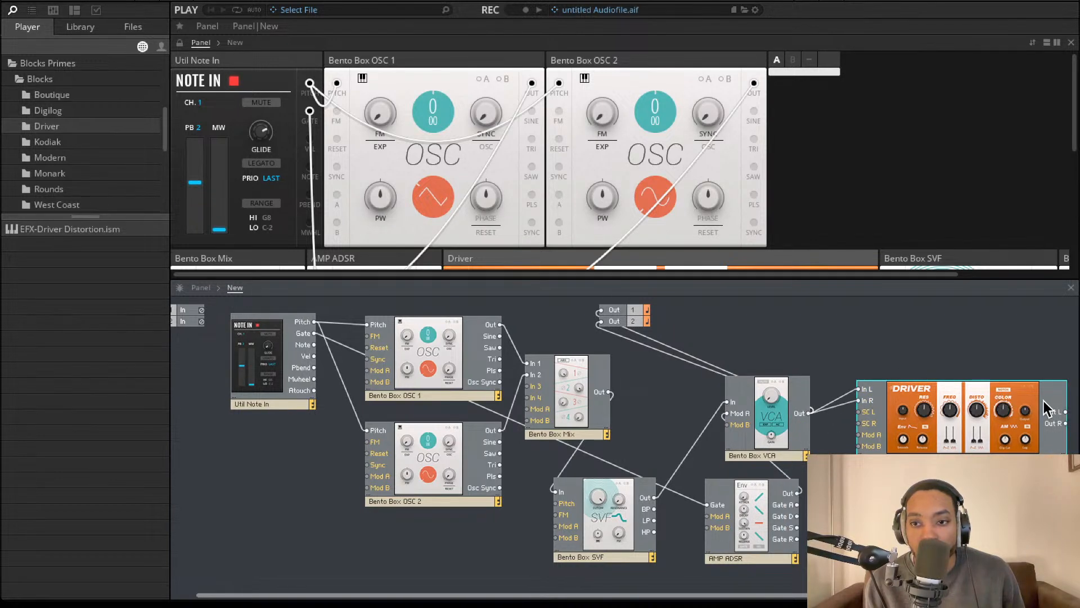
left_click_drag(1064, 411, 600, 310)
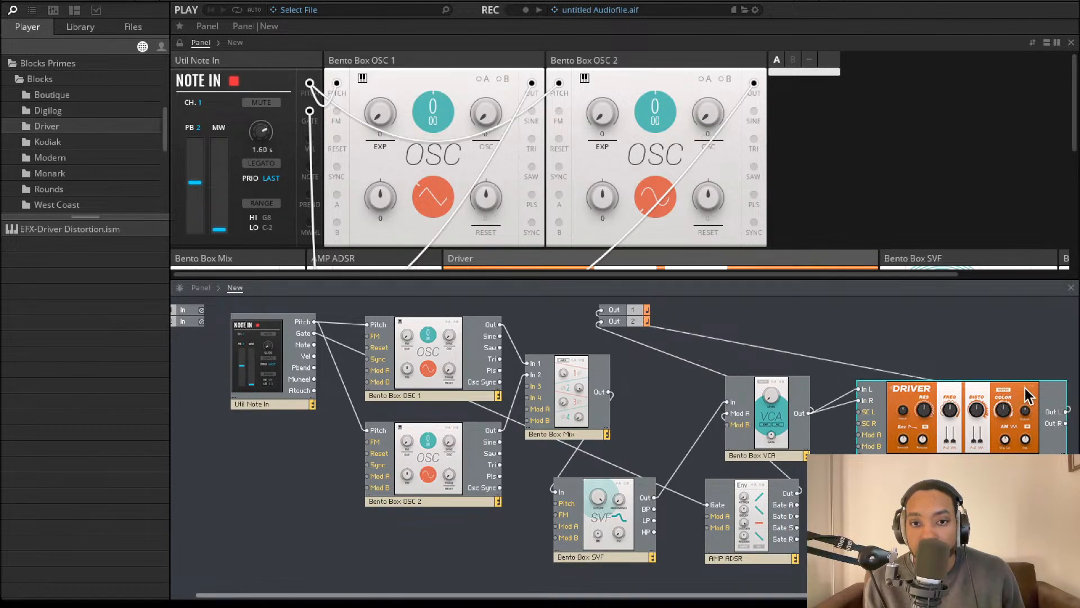
left_click_drag(1065, 423, 598, 323)
- Raise the Driver's resonance, set its frequency to 735 Hz and bring its distortion up to 15.8
scroll(641, 183, "down", 3)
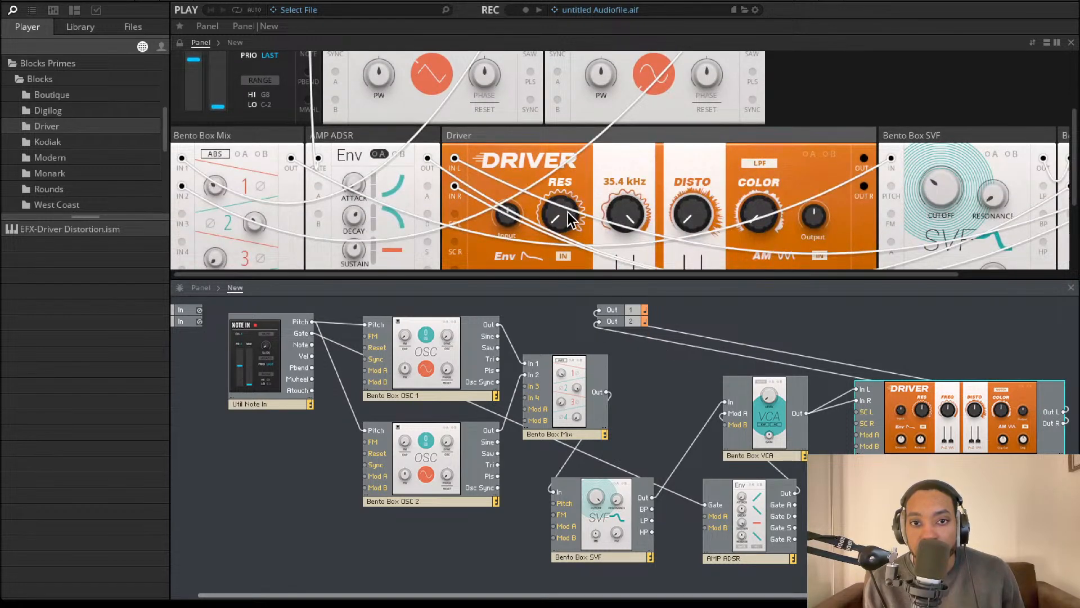
left_click_drag(571, 220, 629, 363)
left_click_drag(689, 219, 660, 164)
scroll(664, 179, "up", 1)
scroll(661, 164, "up", 1)
scroll(677, 243, "up", 1)
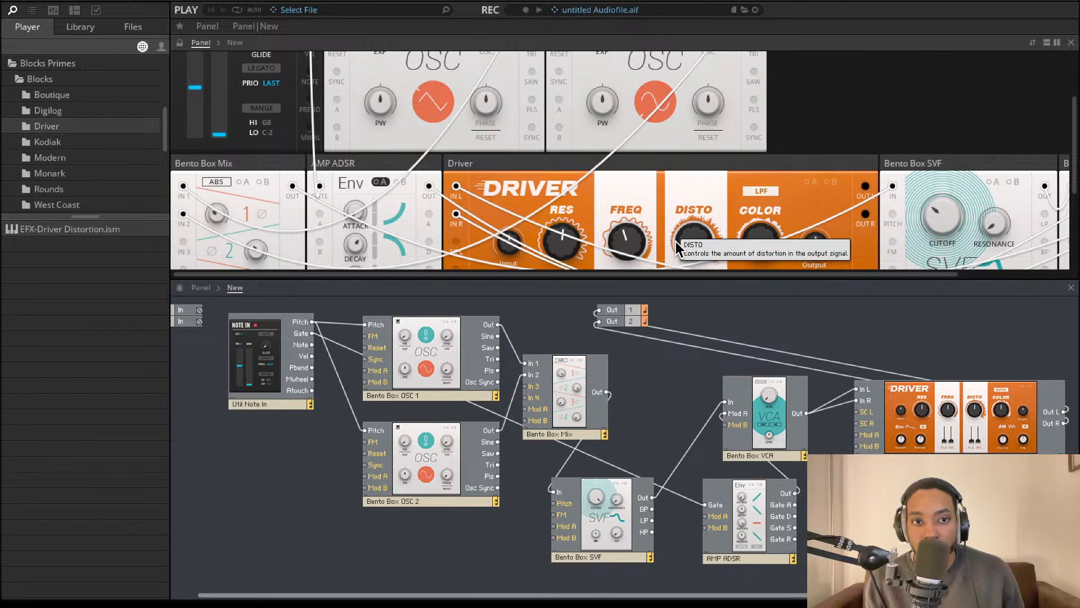
scroll(680, 247, "down", 2)
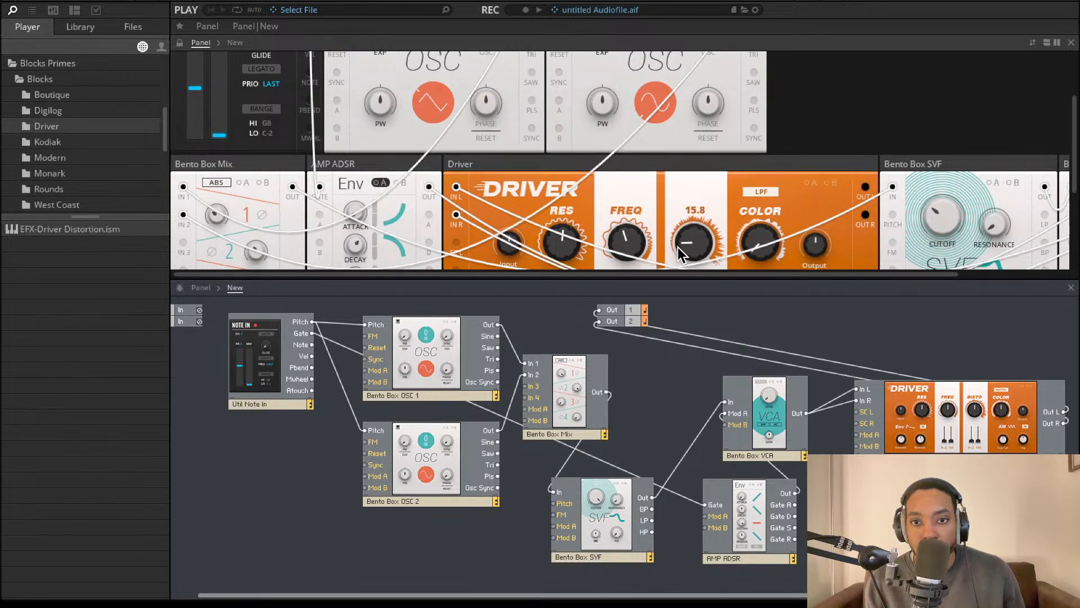
scroll(680, 246, "up", 3)
scroll(714, 227, "down", 2)
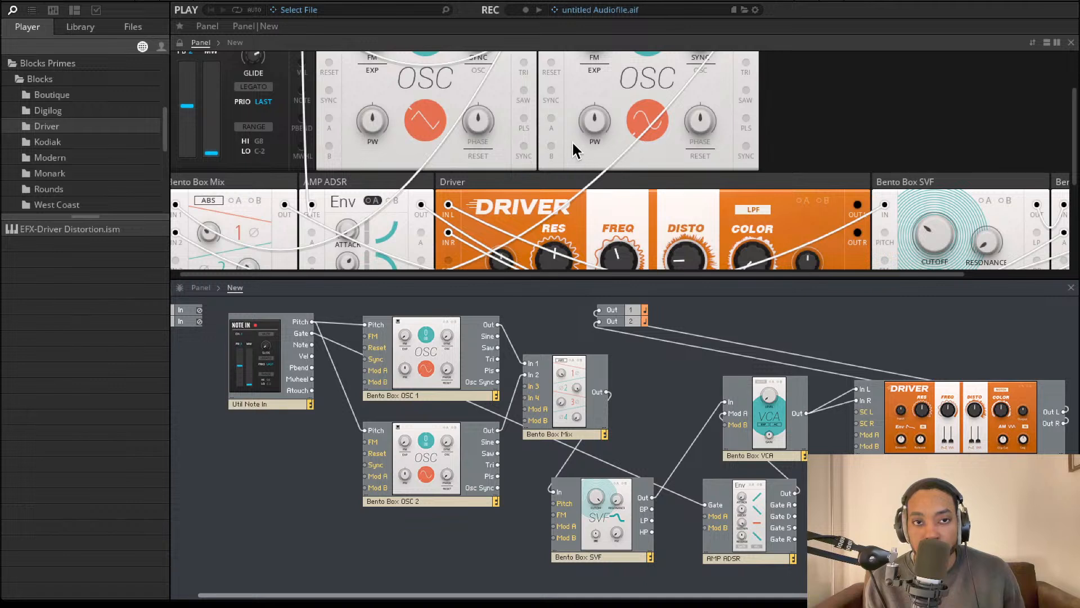
- Reduce the Driver's distortion to 11.1 and the Note In glide time to 1.00 s
scroll(572, 140, "up", 3)
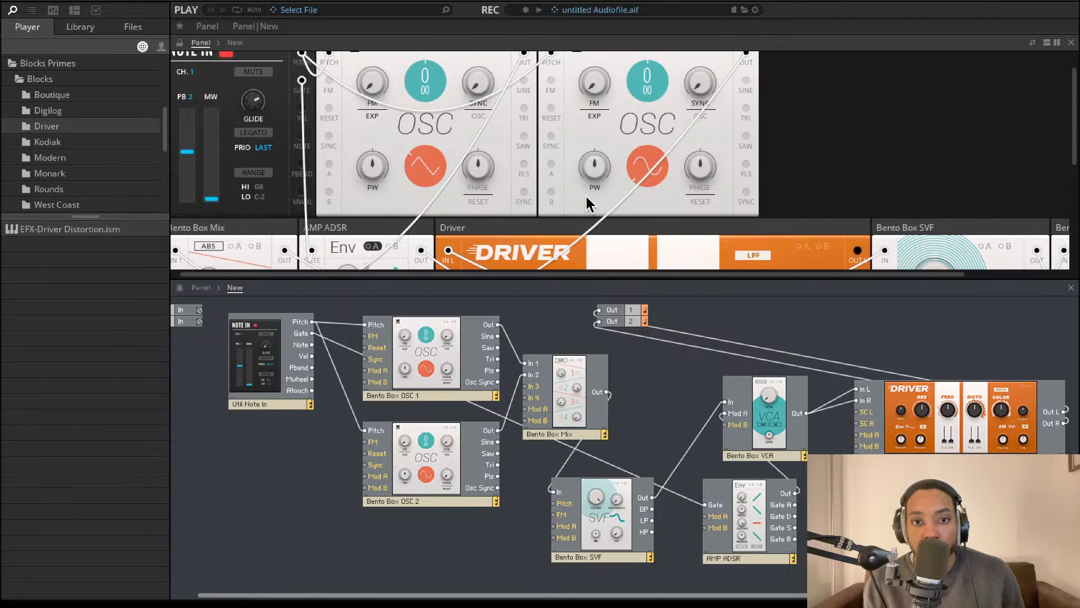
scroll(703, 211, "down", 3)
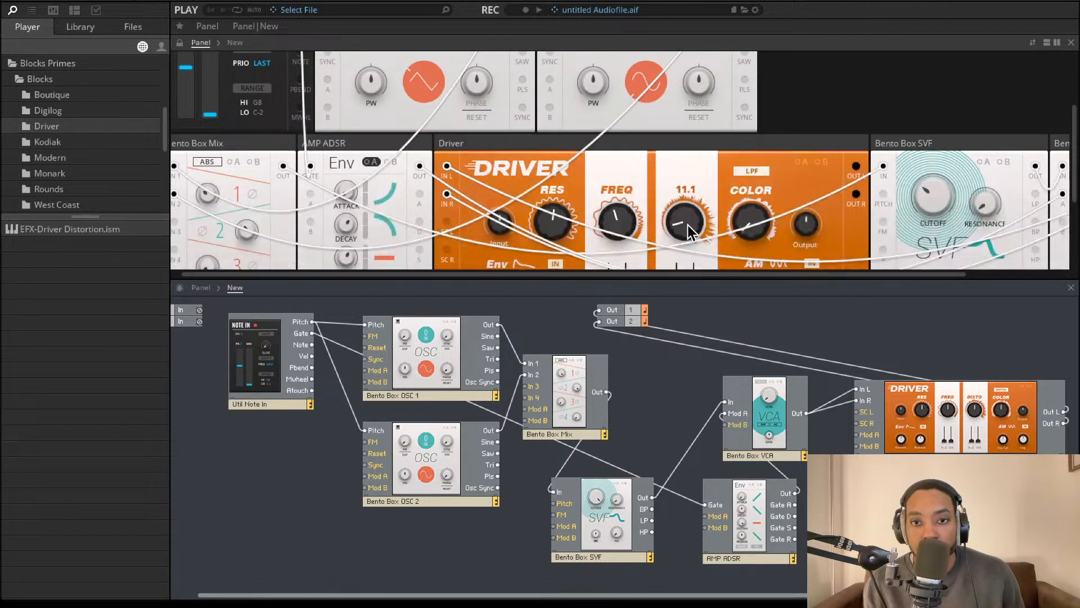
scroll(311, 167, "up", 2)
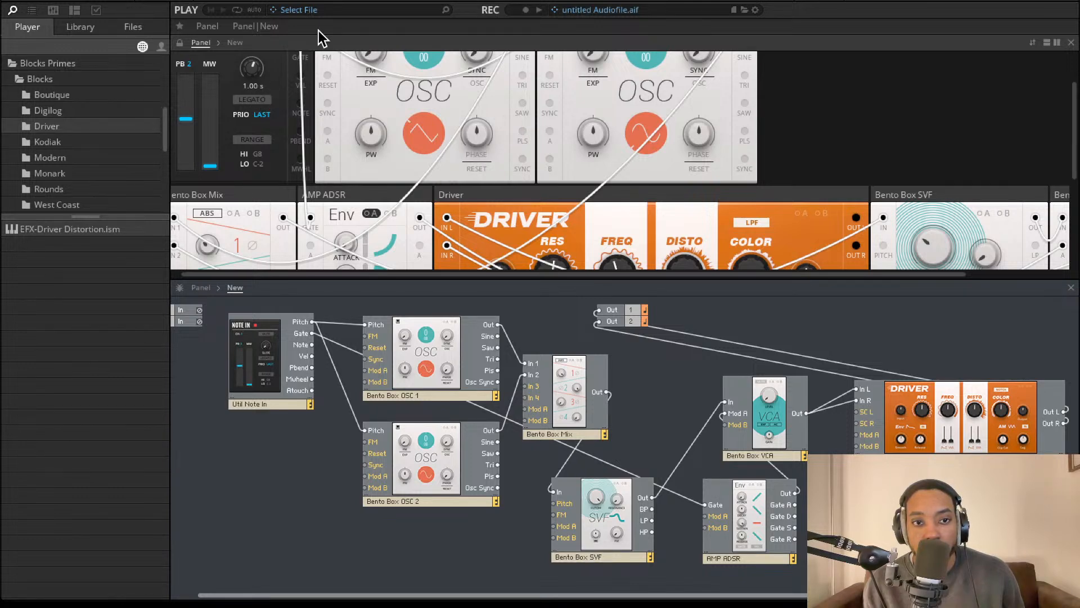
- Adjust the level of channel 1 on the Bento Box Mix and set channel 2 to 18.4
scroll(253, 96, "down", 1)
left_click_drag(209, 236, 227, 204)
scroll(228, 202, "down", 3)
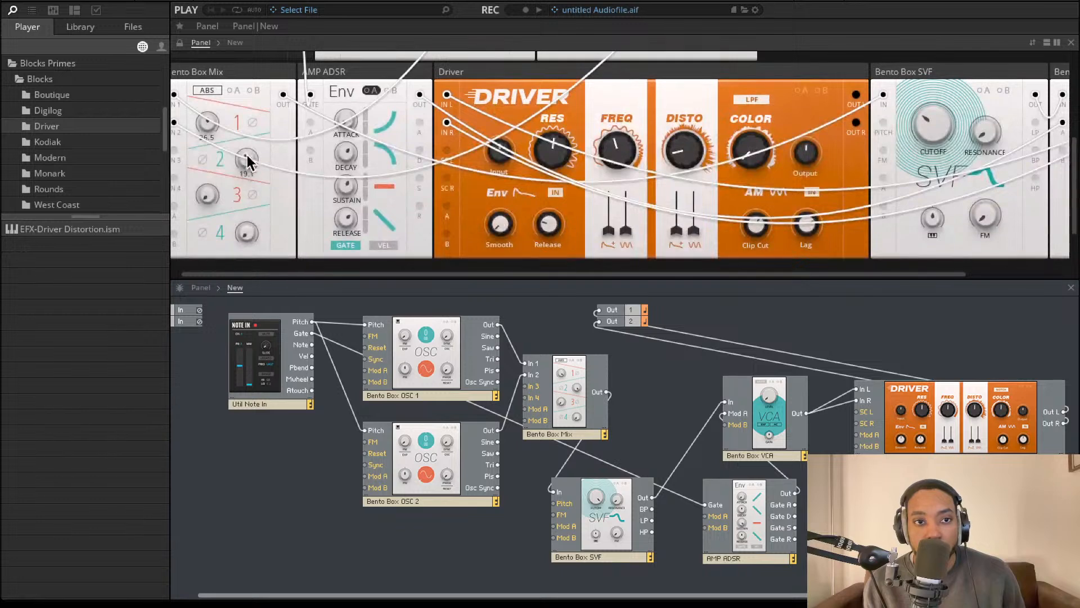
scroll(246, 166, "up", 1)
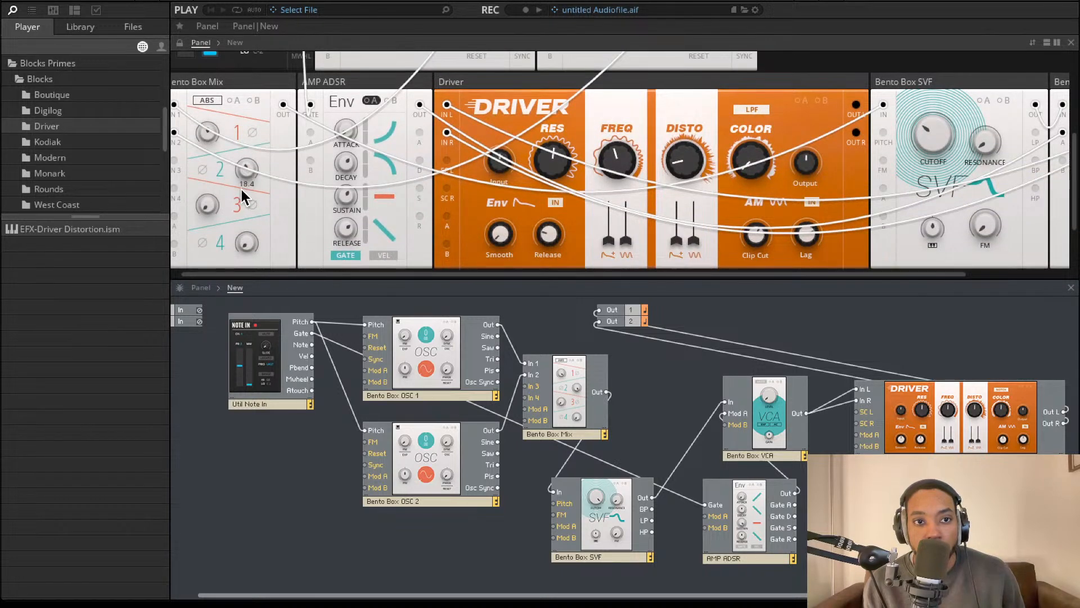
- Try the legato mode of the Util Note In block
scroll(243, 187, "up", 2)
scroll(261, 94, "up", 2)
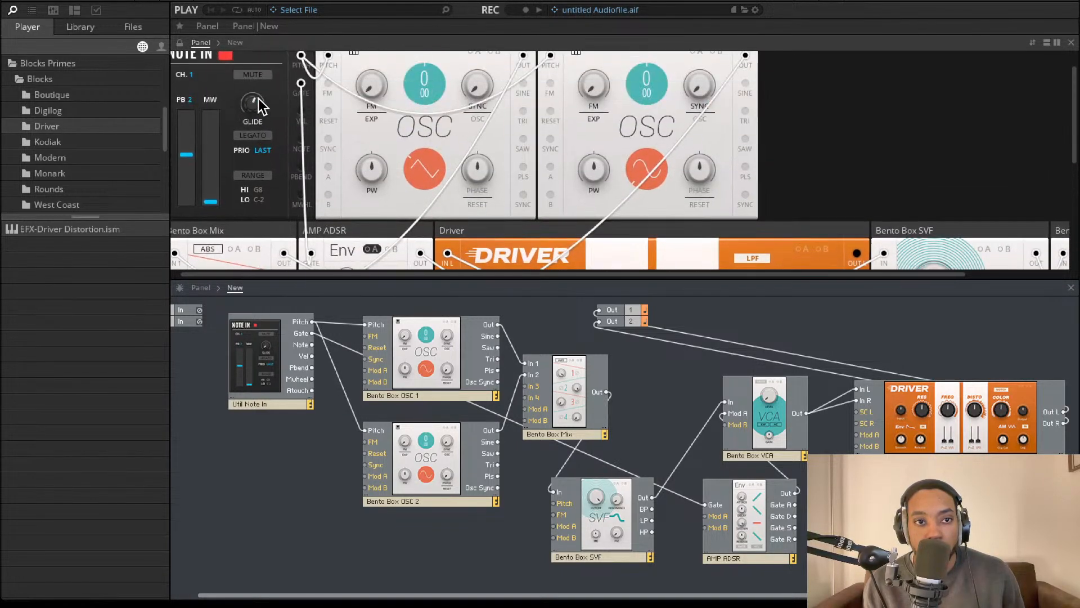
left_click(254, 137)
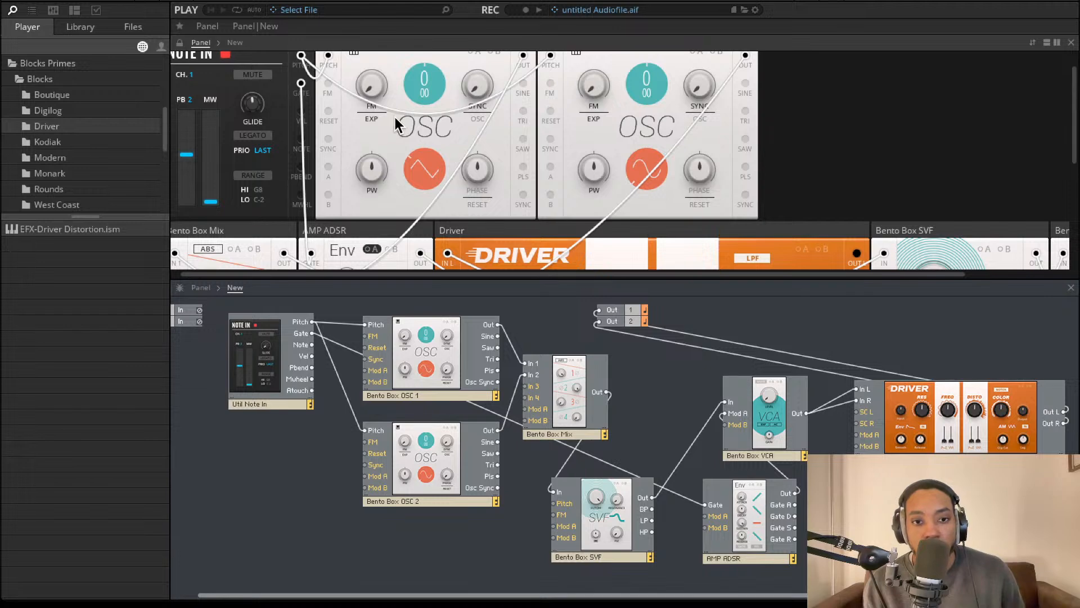
- Increase the Driver's distortion, lower its filter frequency and set its resonance to 37.5
scroll(621, 80, "down", 5)
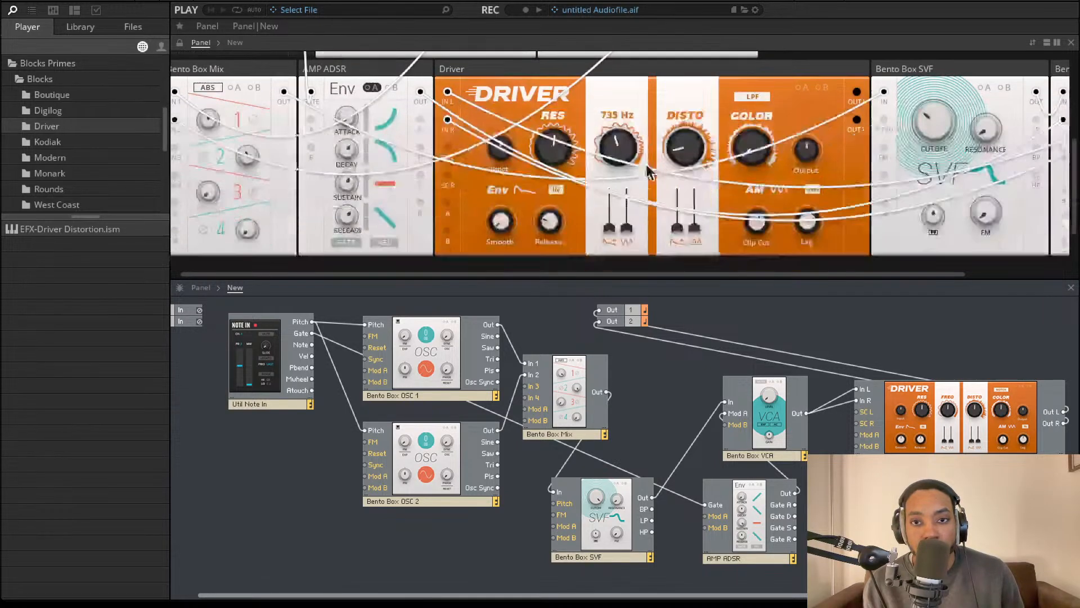
left_click_drag(680, 151, 680, 121)
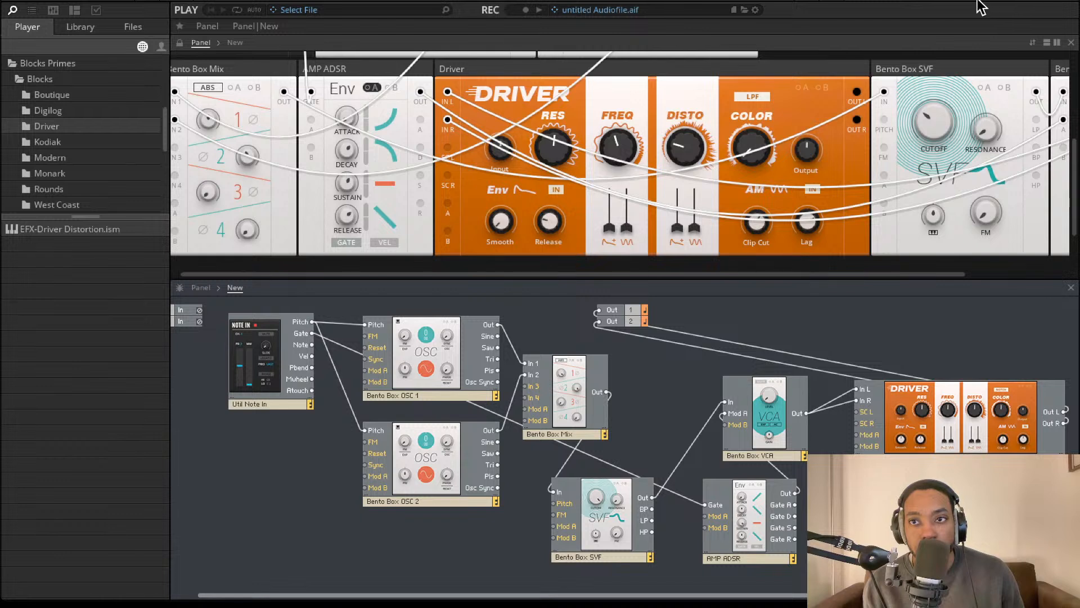
left_click_drag(621, 157, 623, 180)
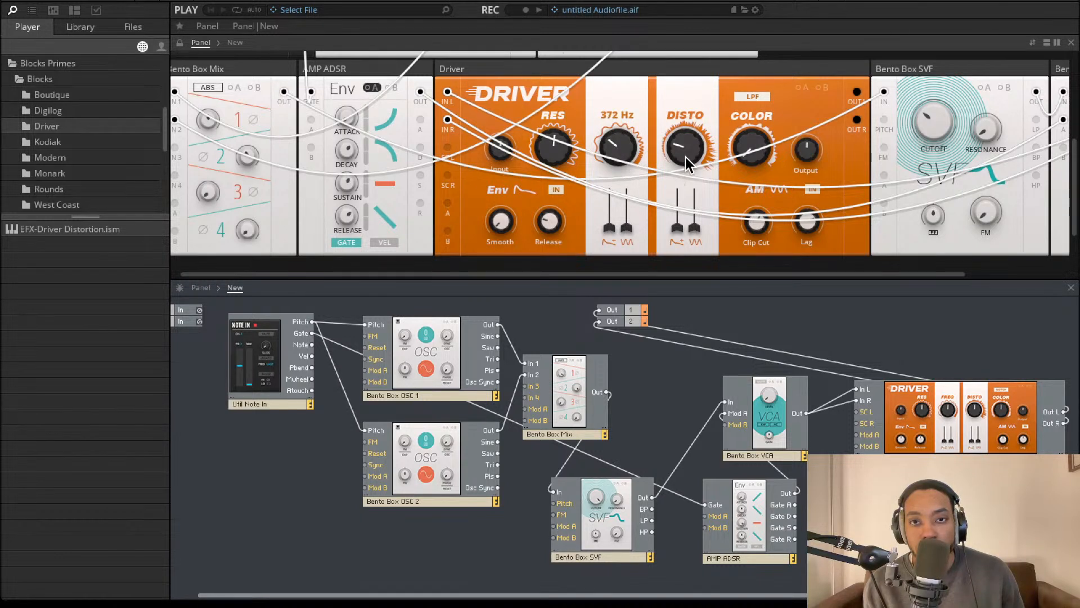
left_click_drag(686, 157, 614, 65)
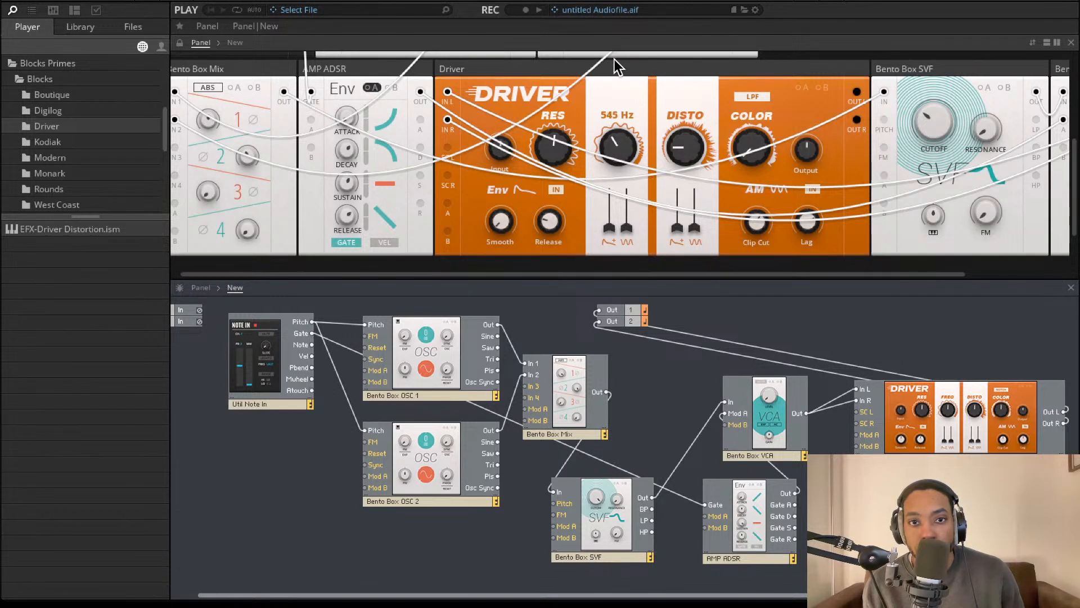
left_click_drag(554, 152, 545, 188)
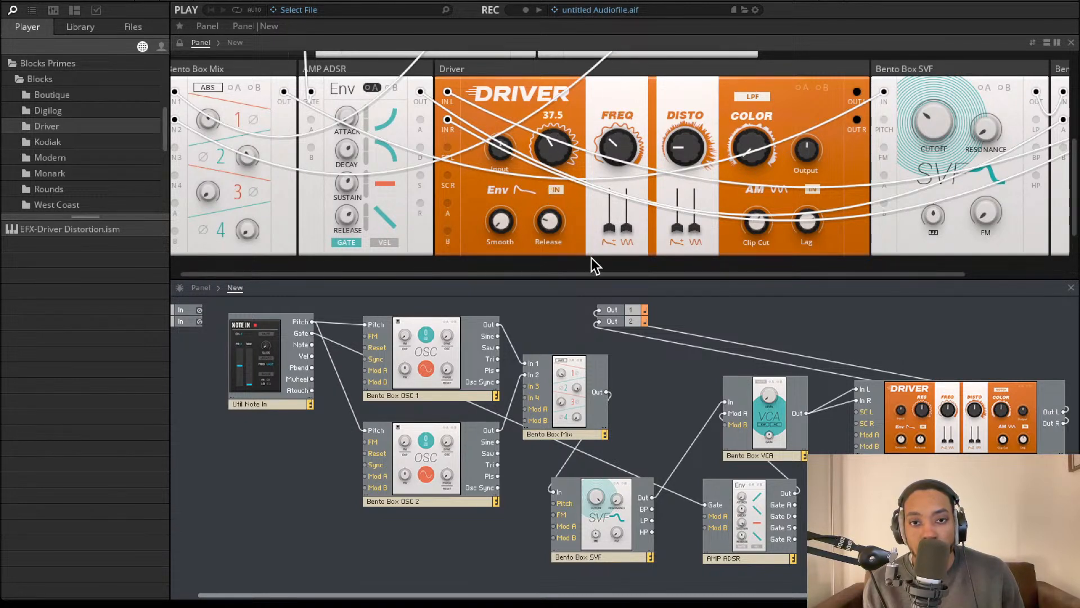
- Raise the envelope and AM modulation amounts for the Driver's distortion and reduce the main distortion amount
left_click_drag(626, 226, 639, 258)
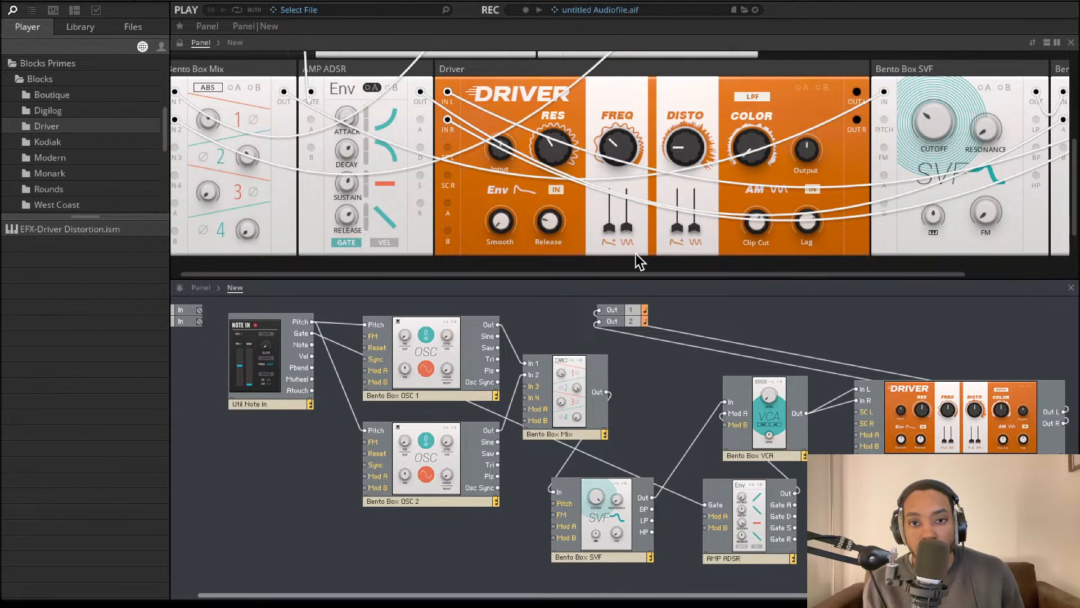
left_click_drag(677, 224, 676, 168)
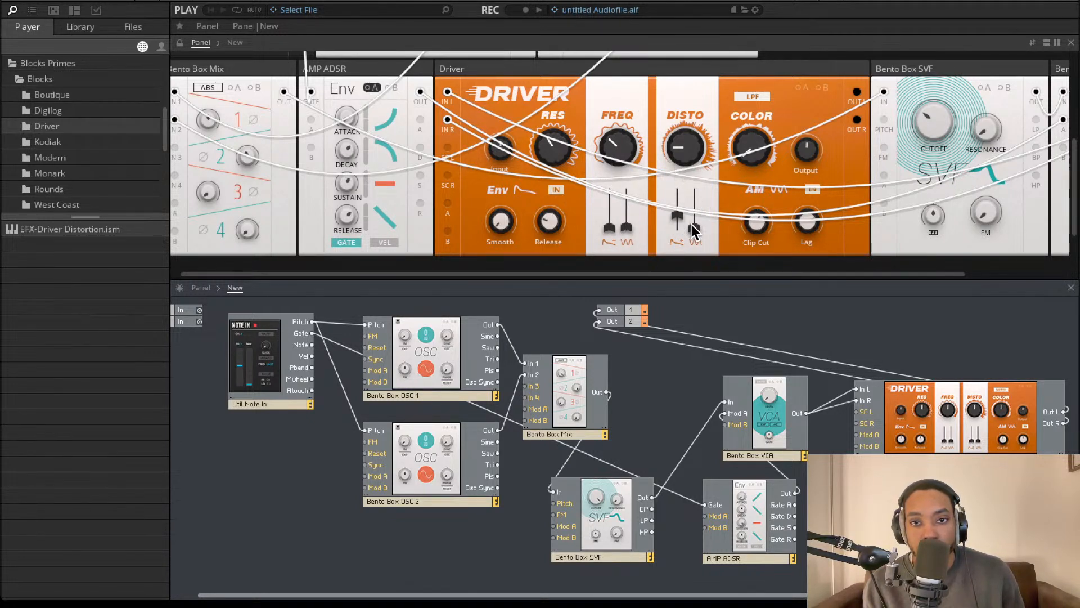
left_click_drag(691, 224, 689, 163)
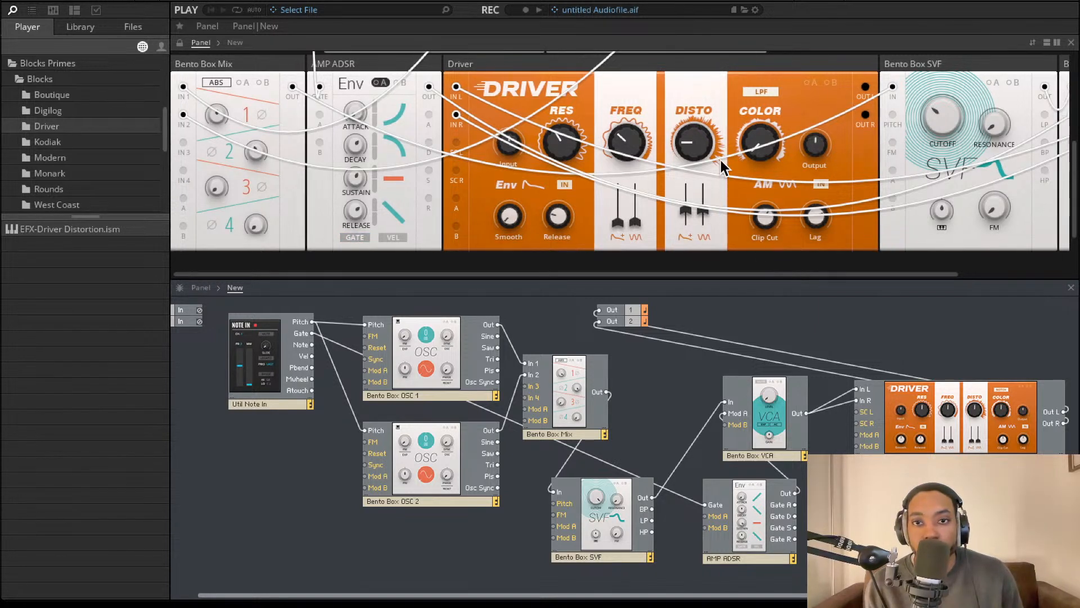
left_click_drag(693, 145, 698, 281)
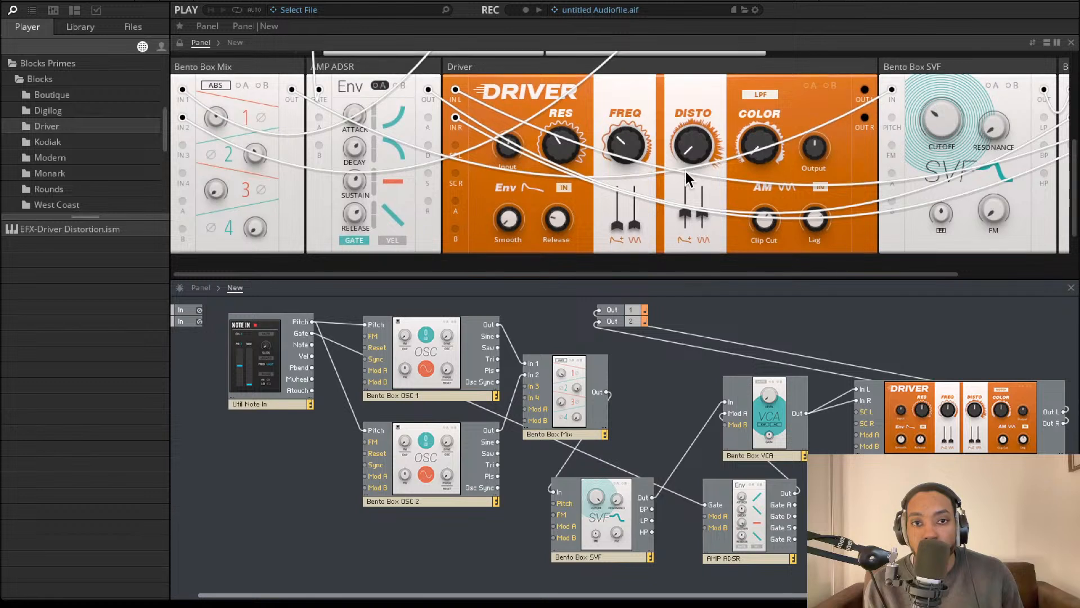
left_click_drag(693, 115, 688, 177)
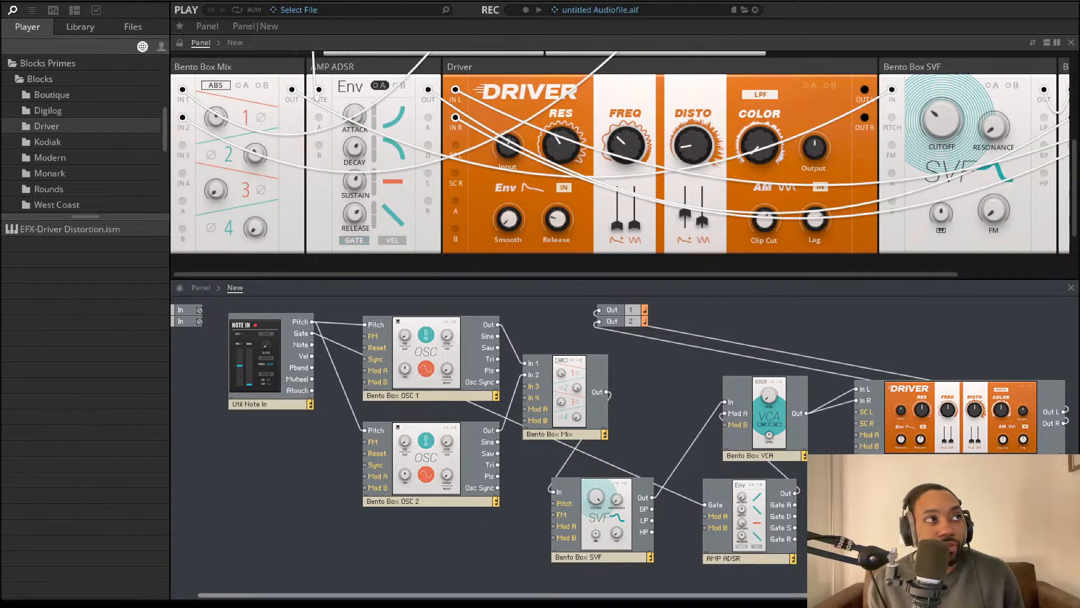
scroll(714, 210, "up", 5)
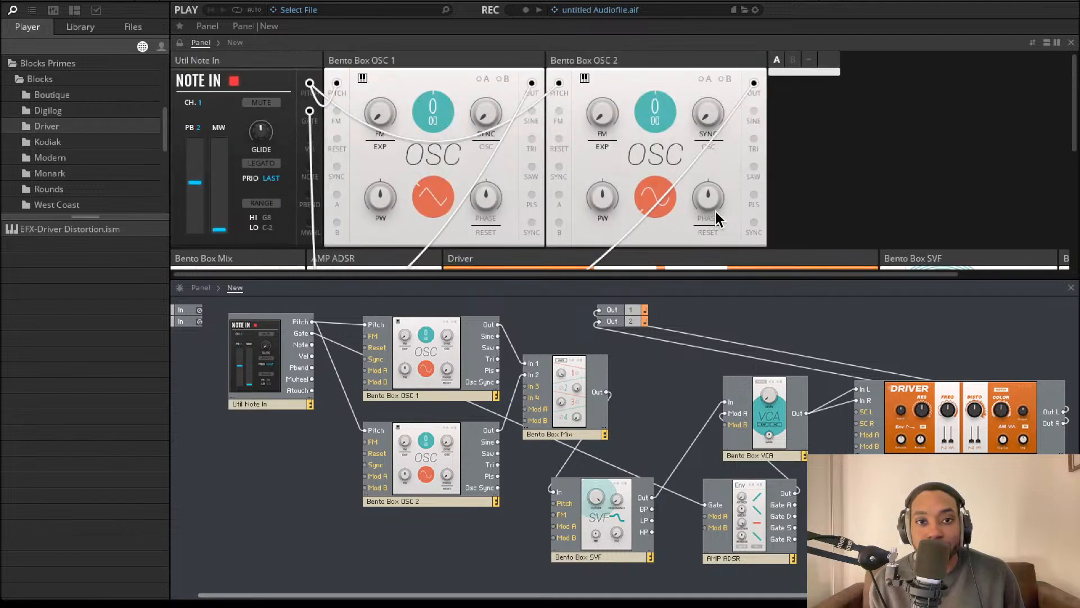
scroll(716, 211, "down", 5)
scroll(715, 212, "down", 2)
scroll(712, 211, "right", 3)
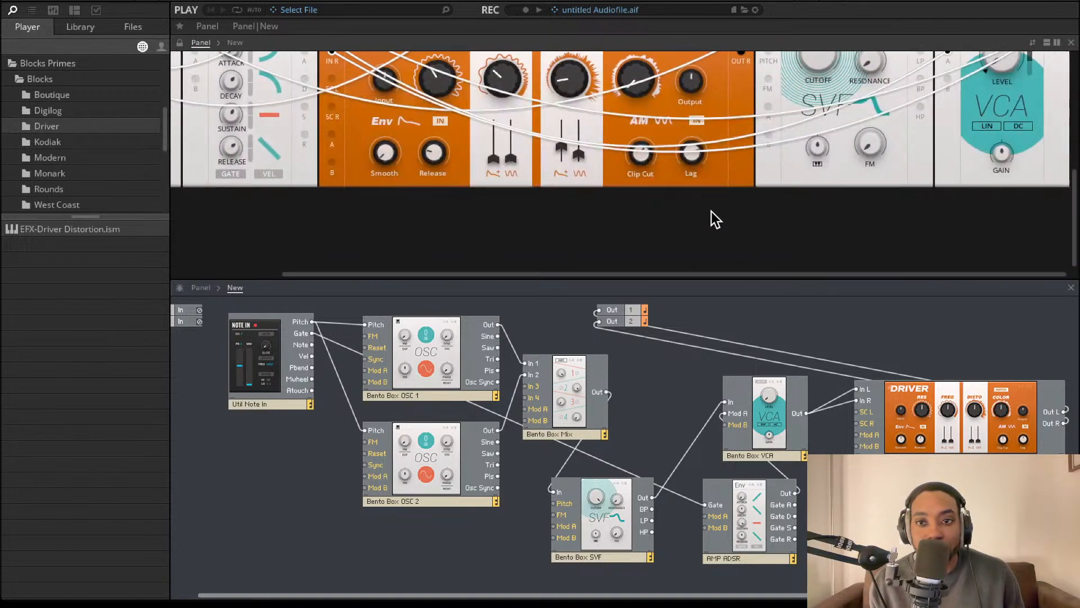